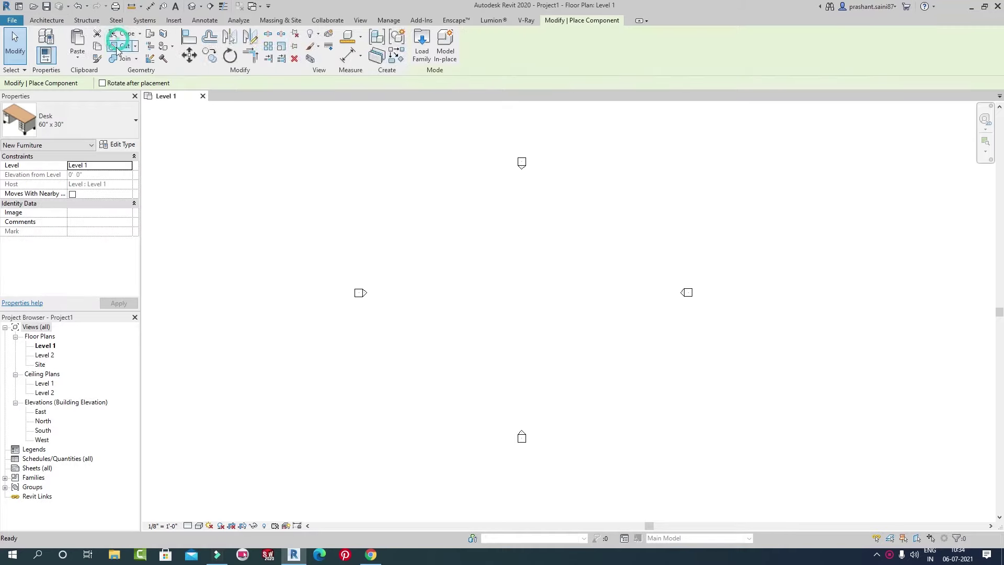
Look through the component types available for placement in the current project, and leave component placement
click(79, 126)
scroll(70, 340, down, 5)
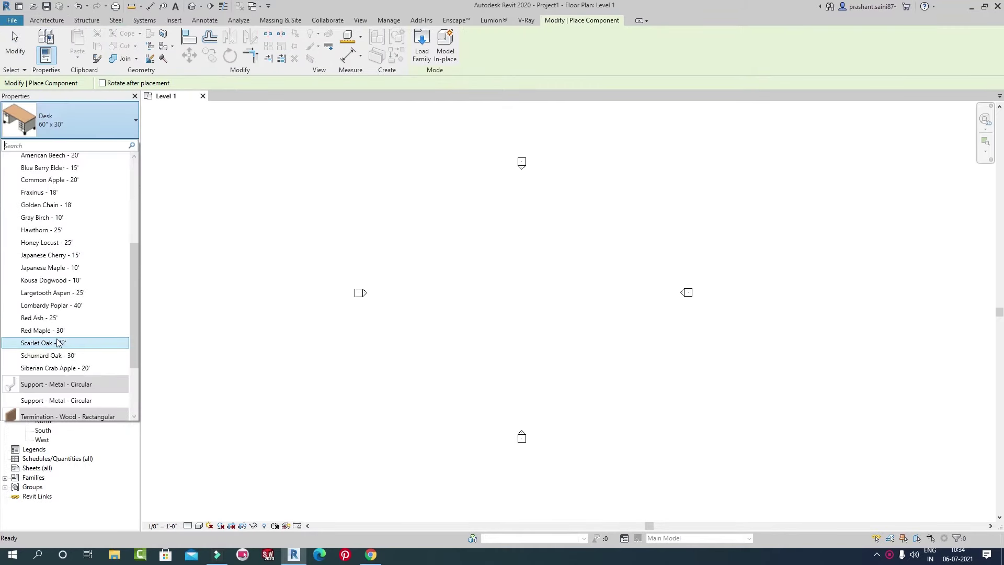
scroll(60, 320, up, 5)
key(Escape)
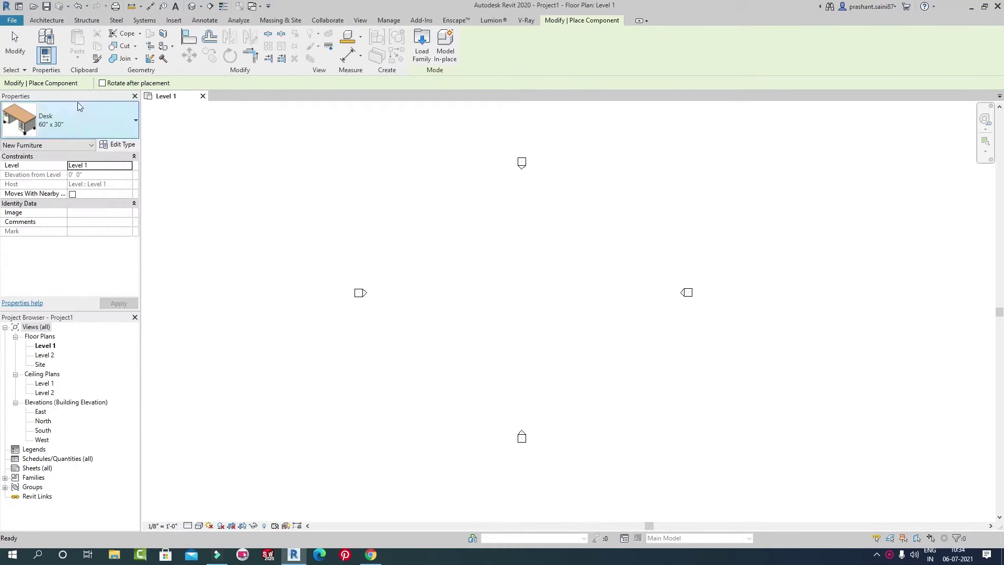
key(Escape)
key(Escape)
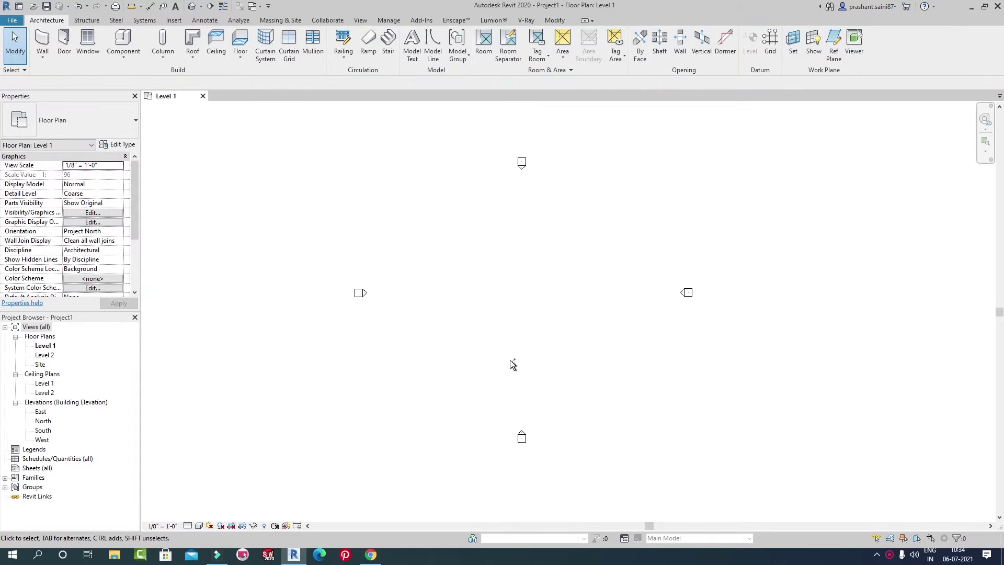
Create a new project with the template file set to <None> and Imperial as its system of measurement
key(ctrl+n)
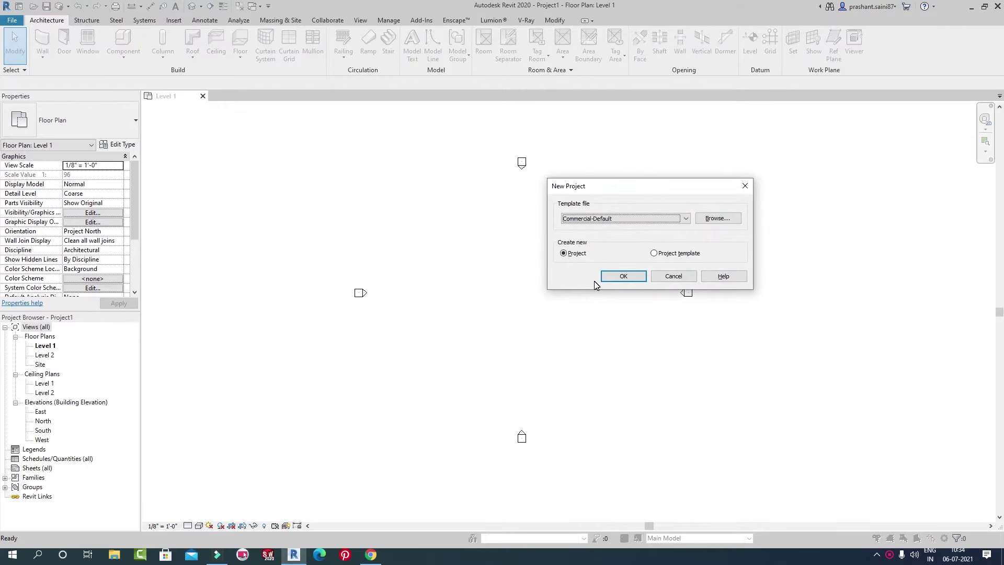
click(617, 219)
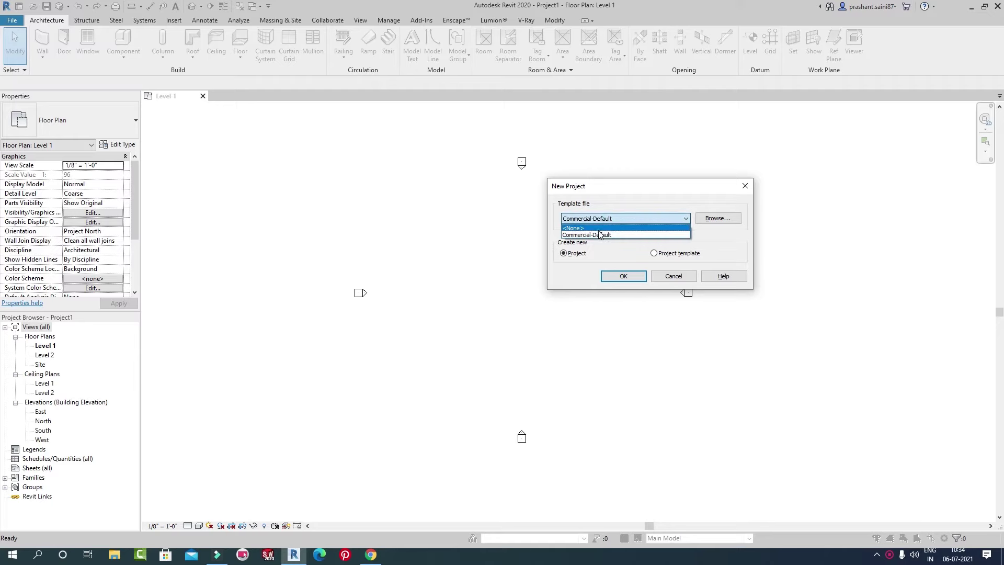
click(589, 231)
click(617, 219)
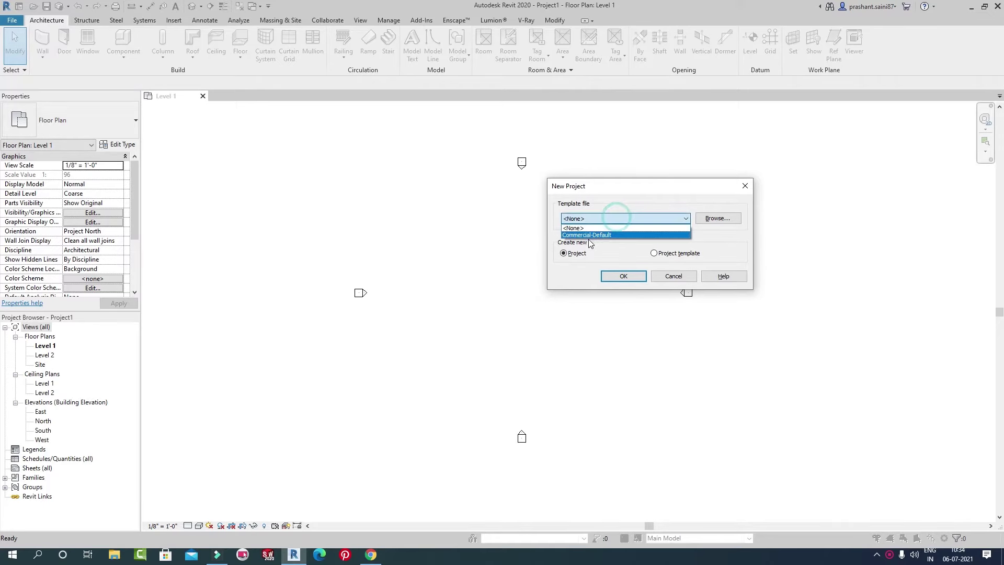
click(601, 228)
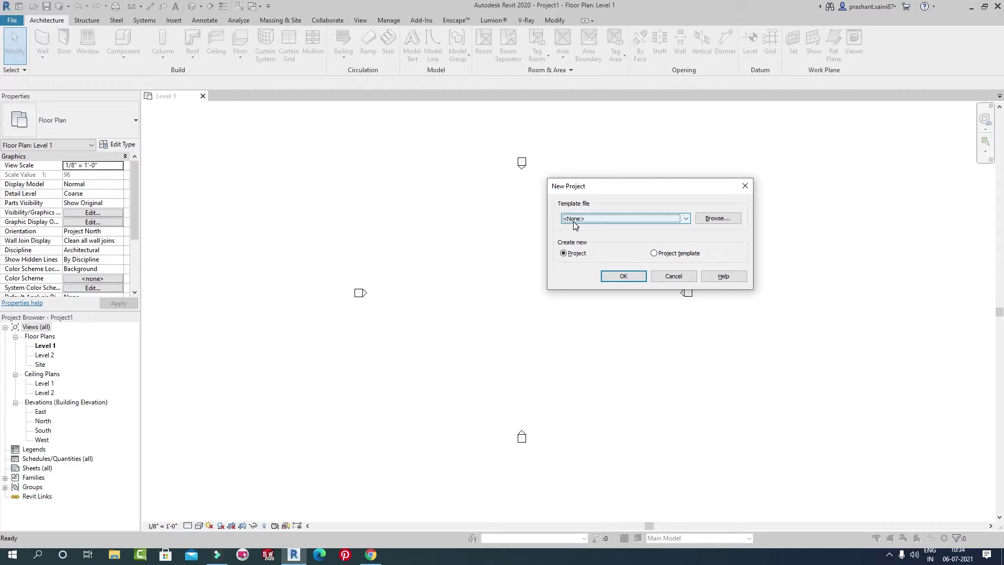
click(622, 276)
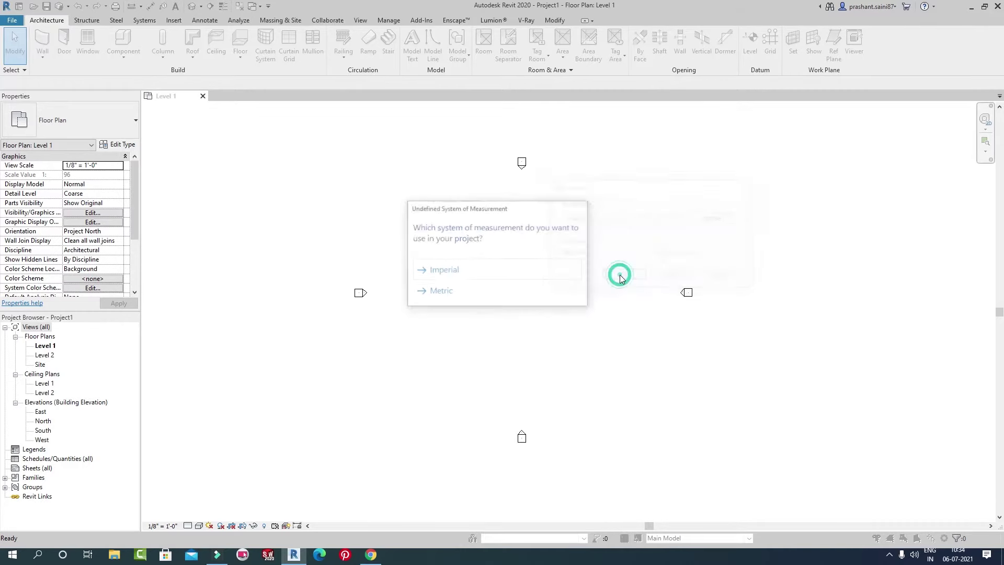
drag(499, 210, 571, 148)
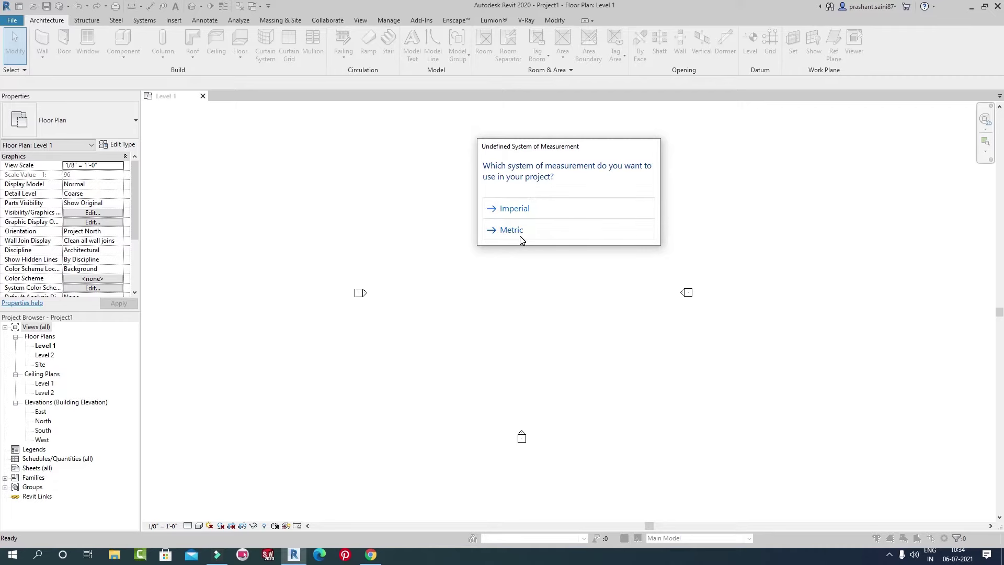
click(513, 210)
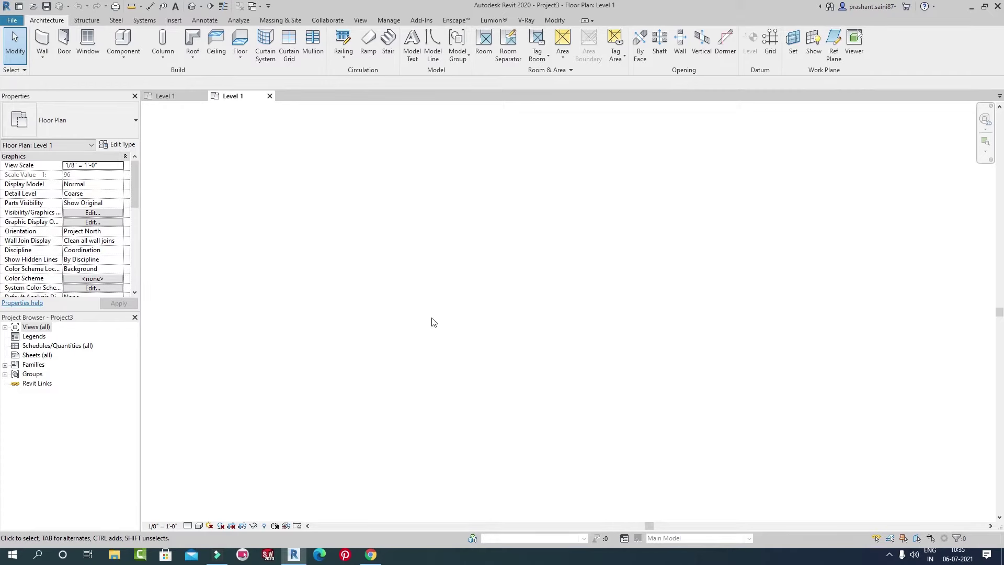
Expand the project's views to examine the levels under Structural Plans, Floor Plans and Ceiling Plans
click(5, 328)
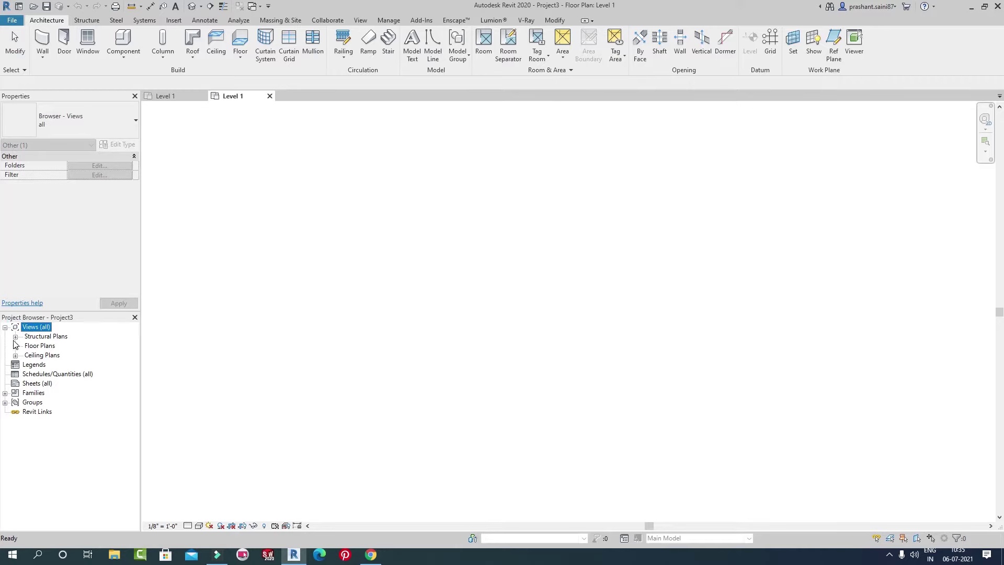
click(16, 336)
click(49, 347)
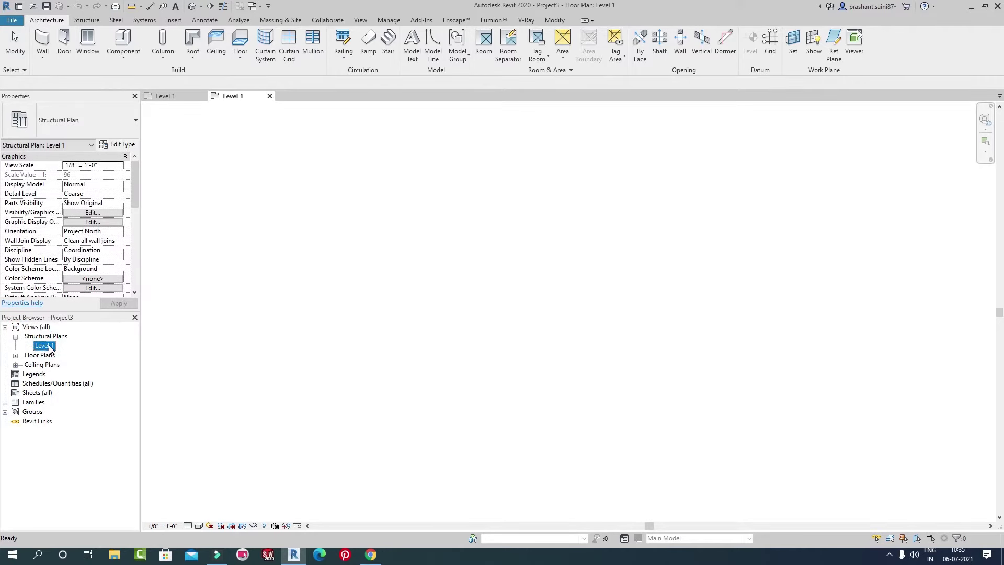
click(15, 356)
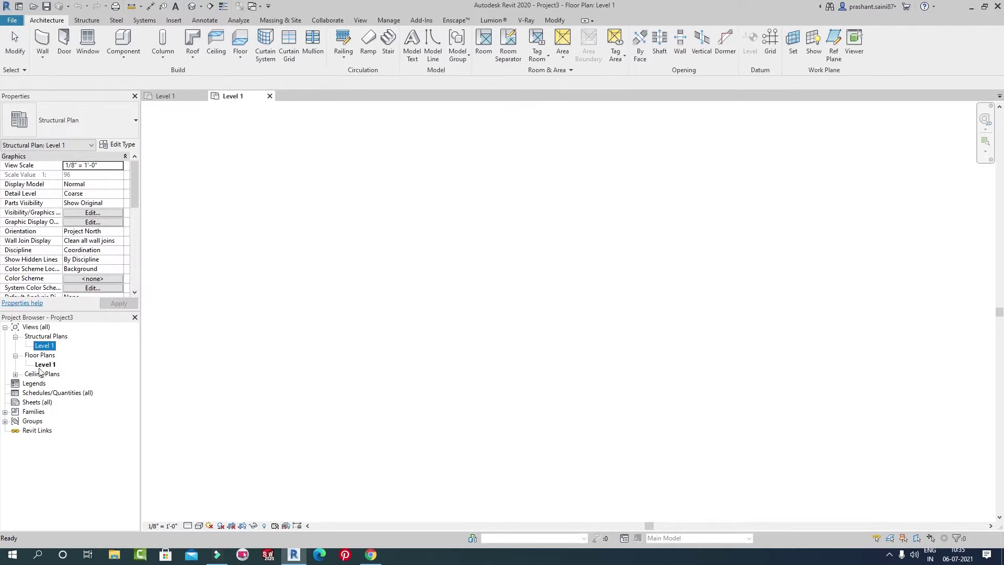
click(15, 375)
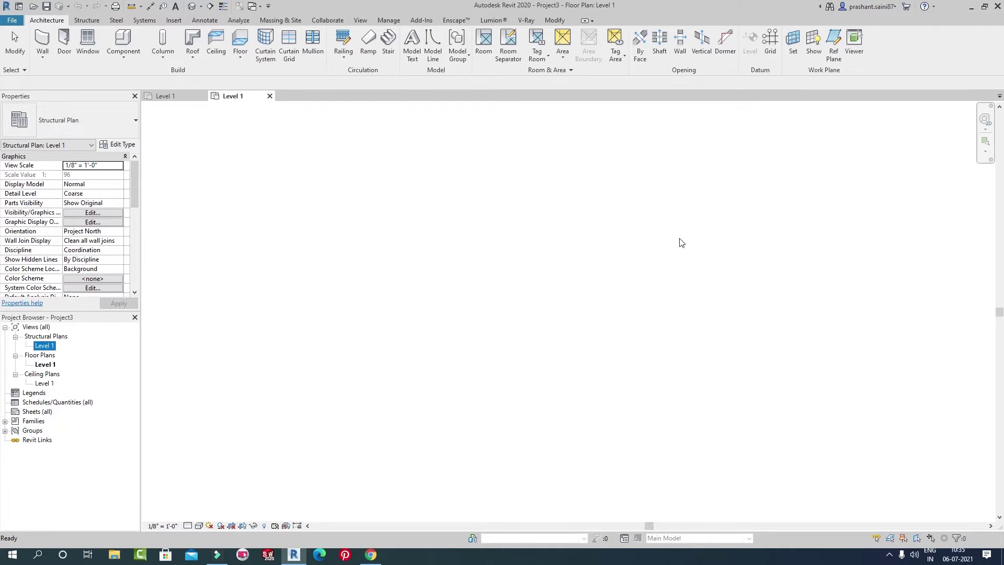
click(536, 251)
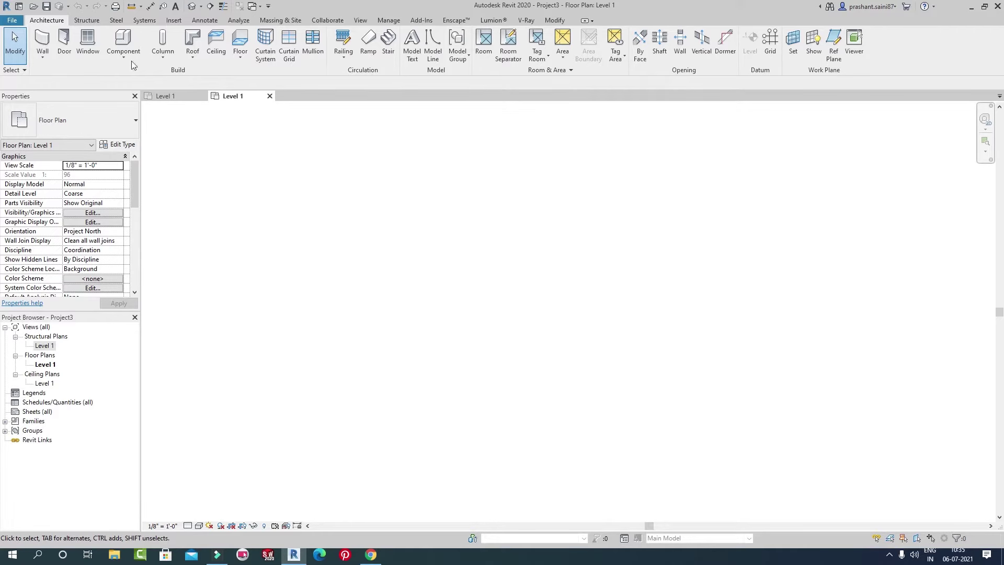
Try to place a component in the new project without loading a family
key(c)
key(m)
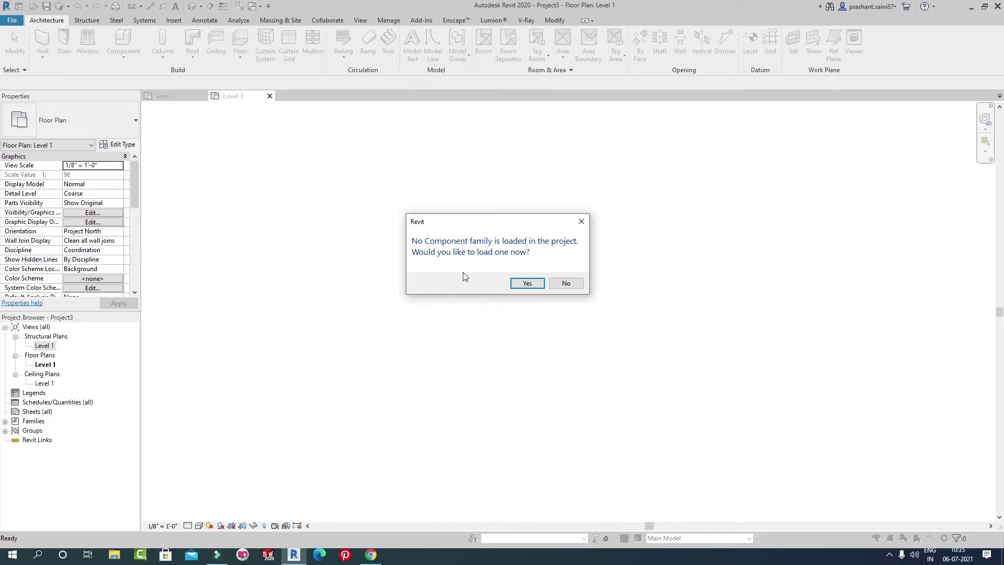
key(Escape)
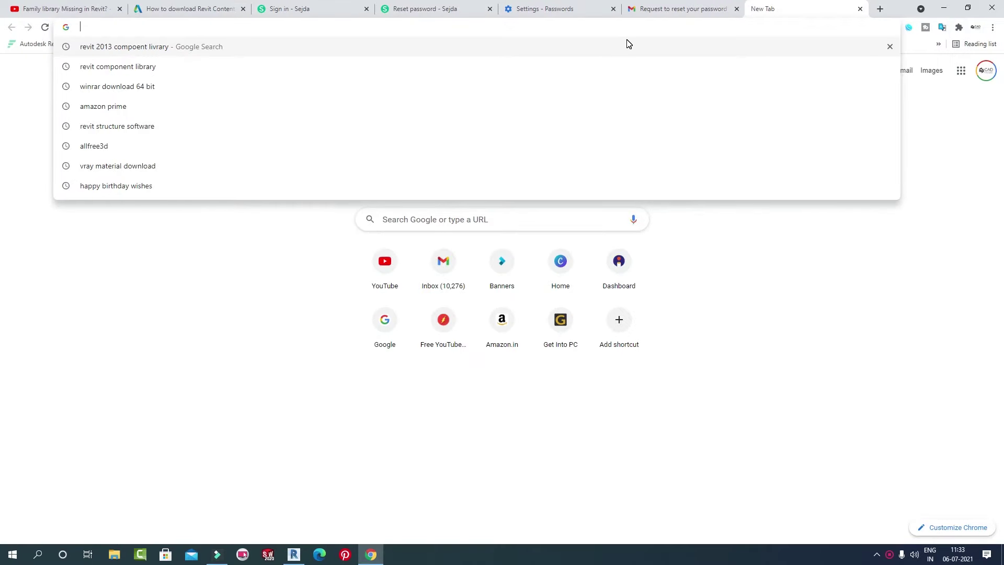
Switch to Chrome, open google.com and search for "revit component library"
text(google.com)
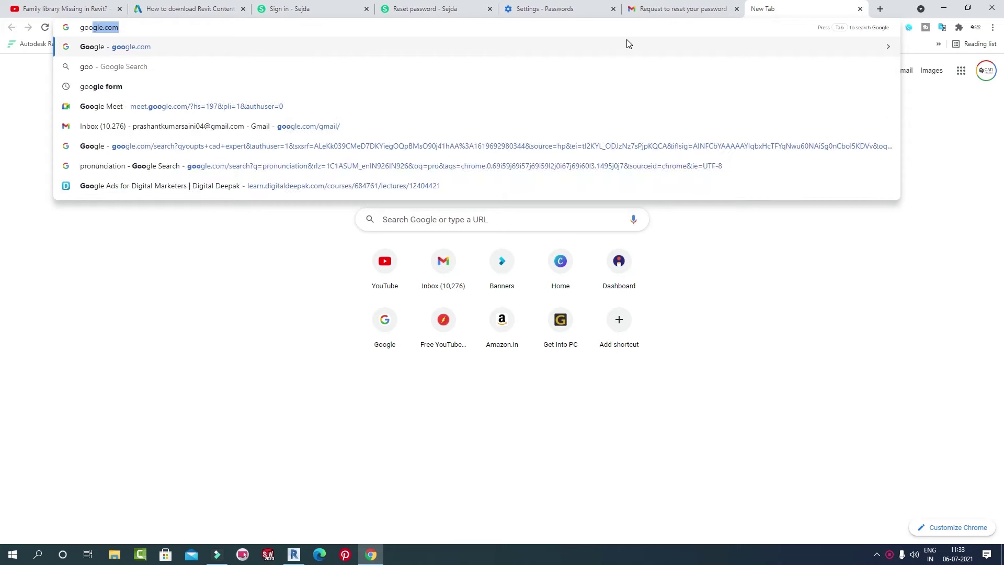
key(Return)
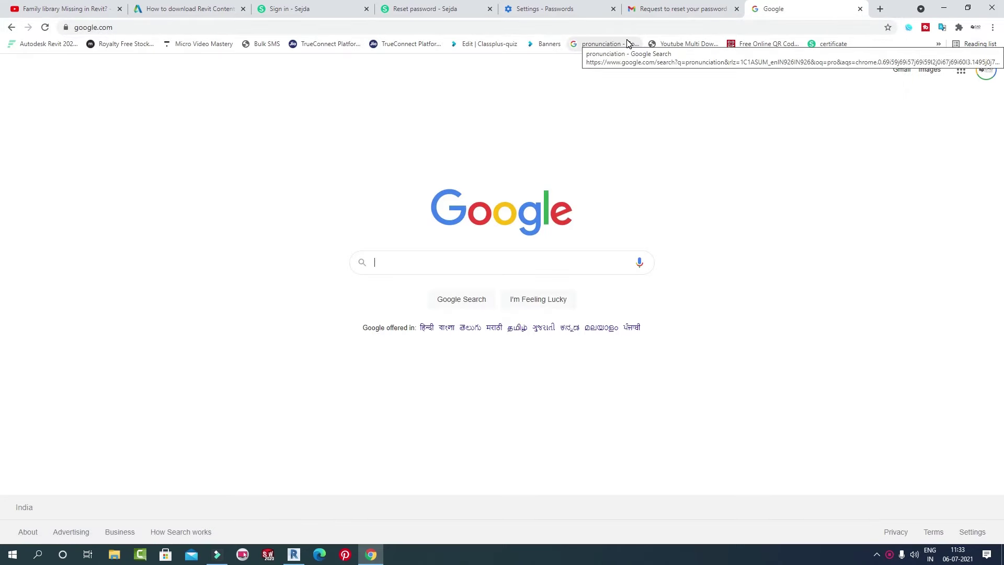
text(rev)
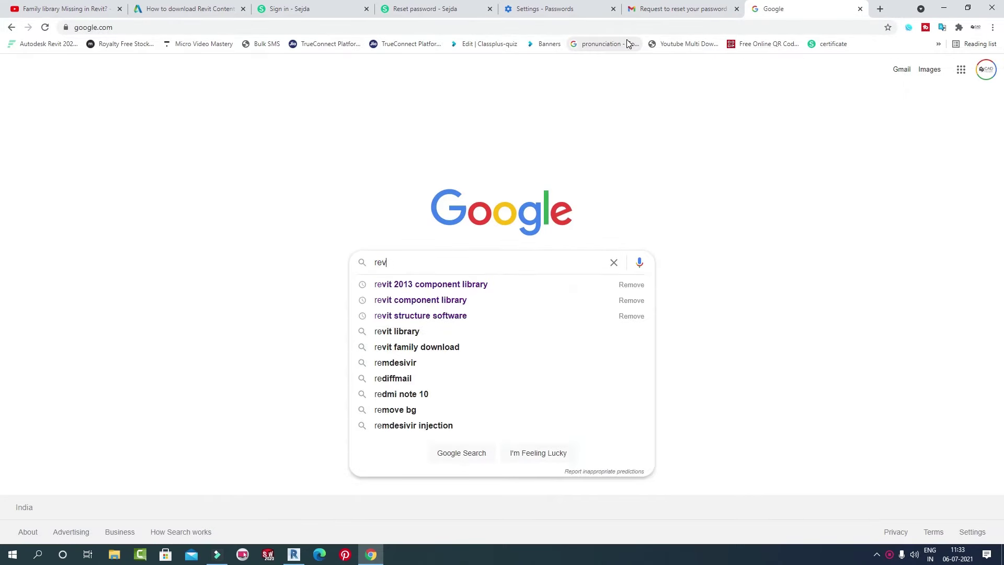
text(it compq)
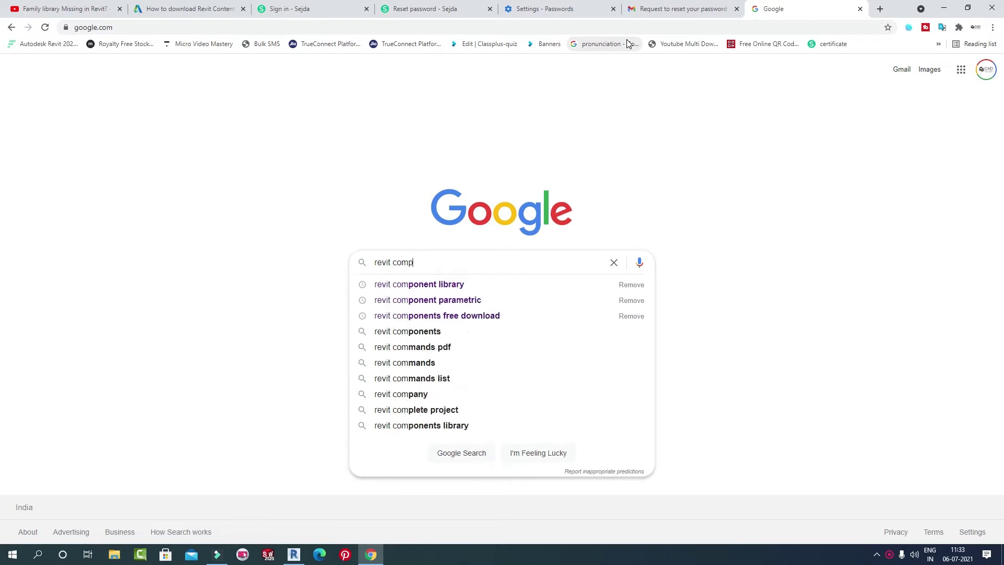
key(BackSpace)
text(onent li)
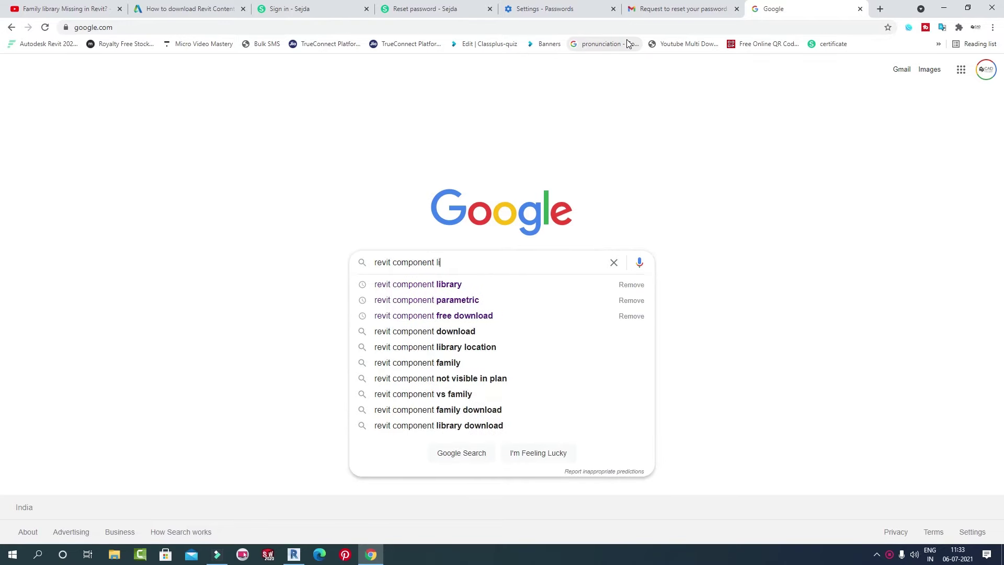
text(b)
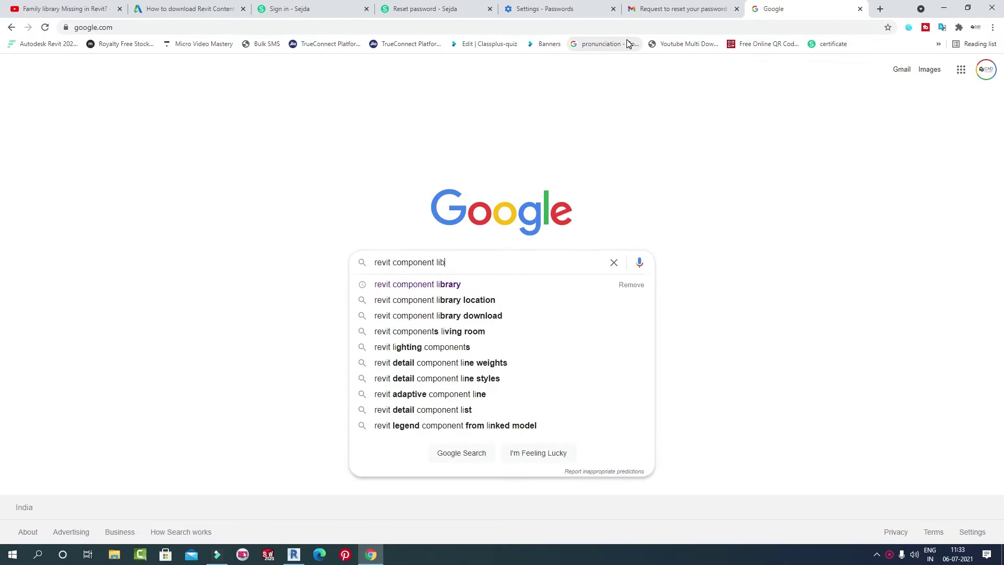
text(rary)
key(Return)
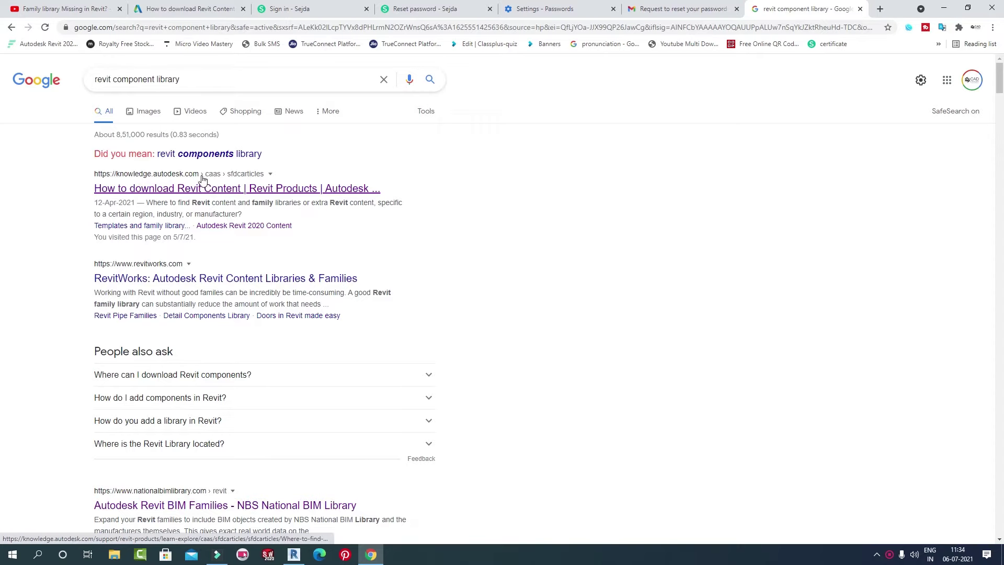
Open Autodesk's "How to download Revit Content" article and follow its link to the Autodesk Revit 2017 Content page
click(162, 188)
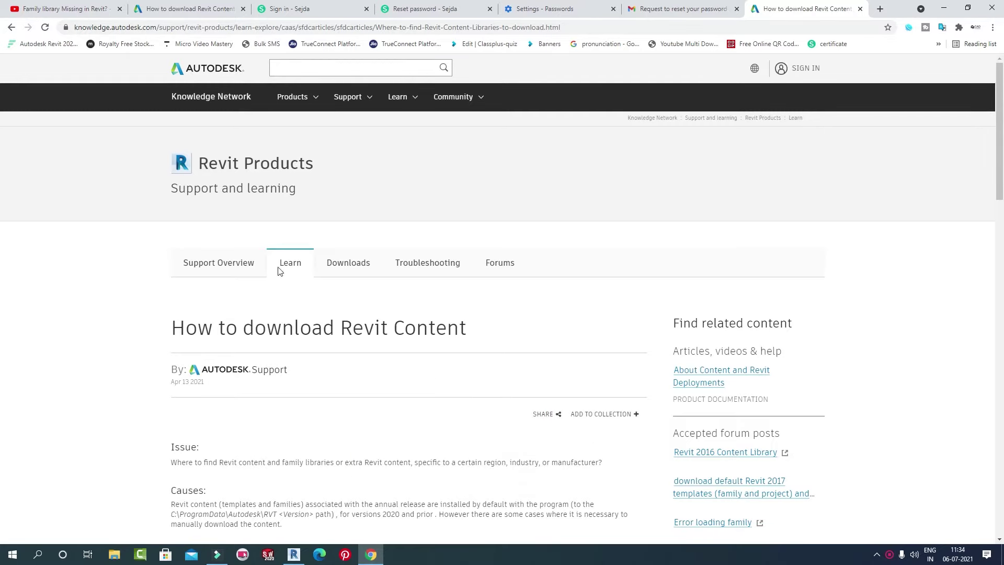
scroll(506, 239, down, 2)
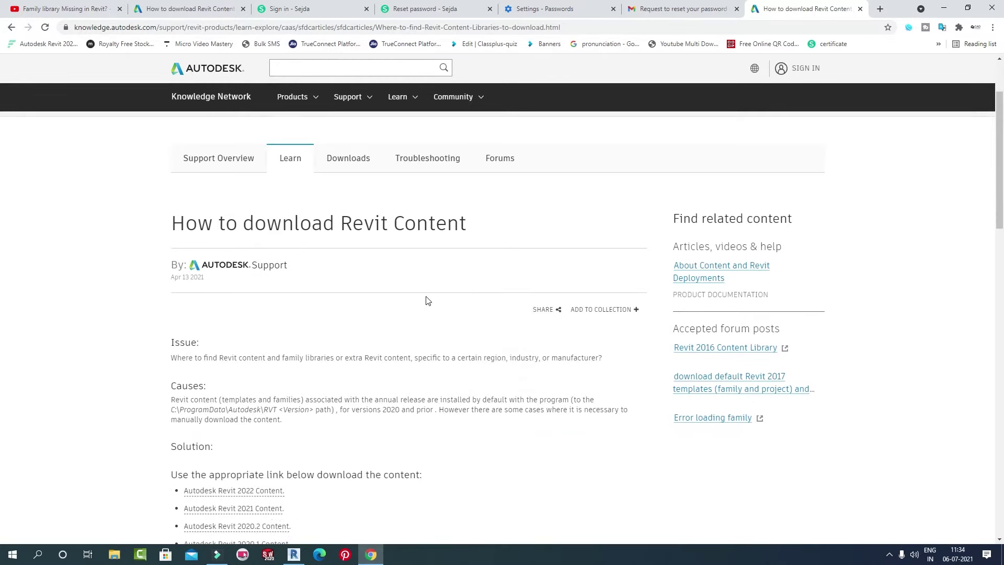
scroll(426, 301, down, 5)
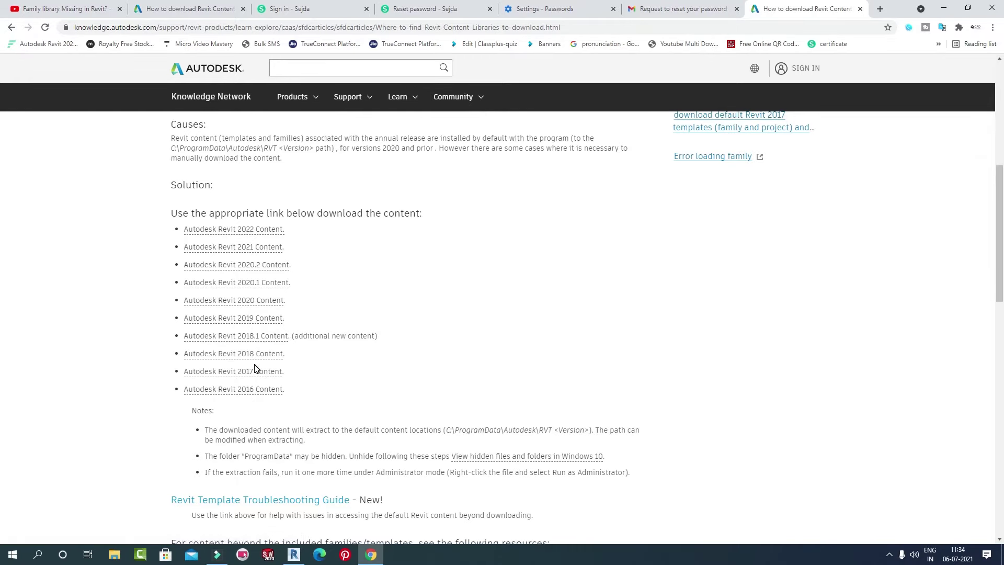
click(228, 372)
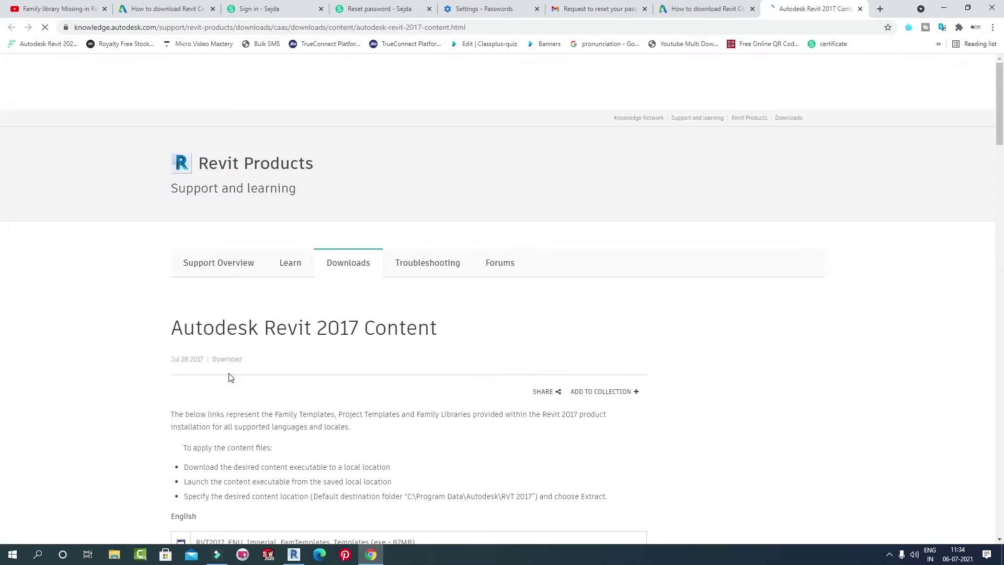
Examine the English download list for Revit 2017, including the metric family templates and the country-specific libraries
scroll(303, 343, down, 5)
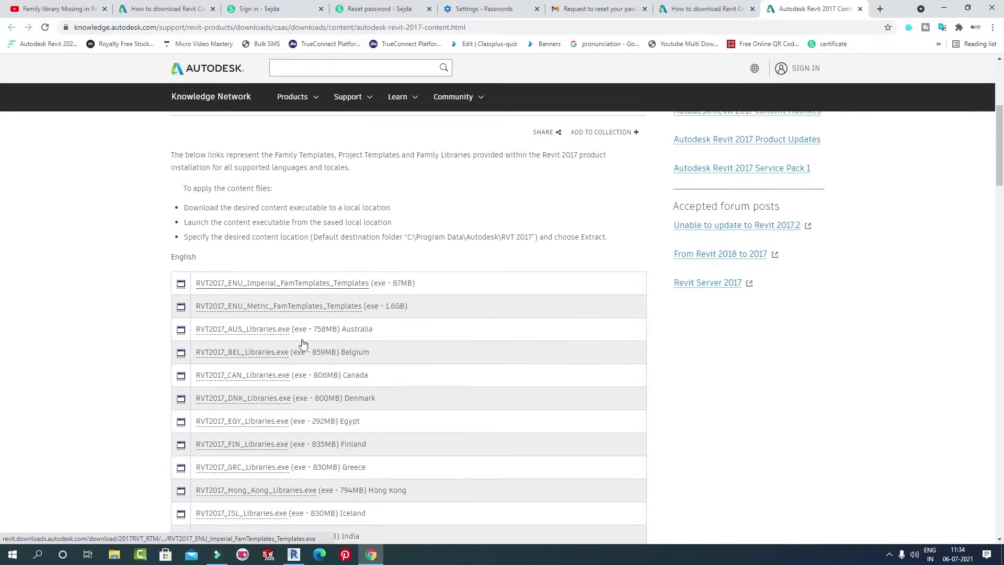
scroll(309, 304, down, 2)
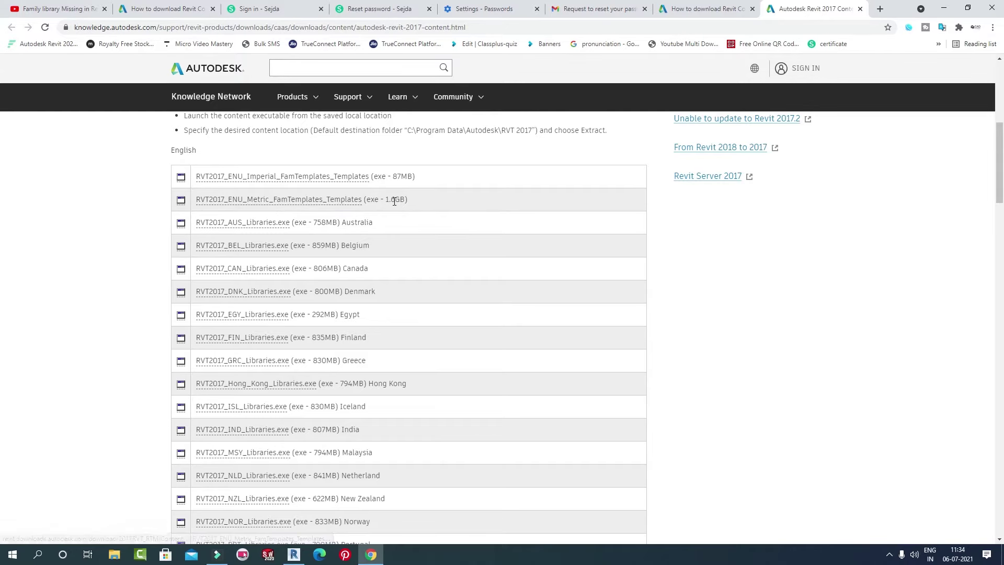
drag(407, 200, 192, 210)
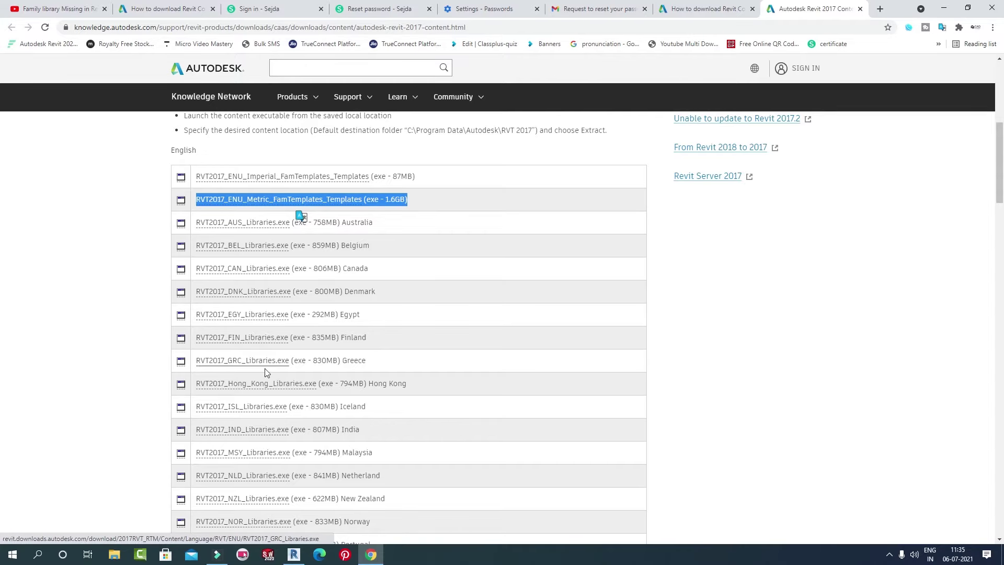
scroll(268, 371, down, 2)
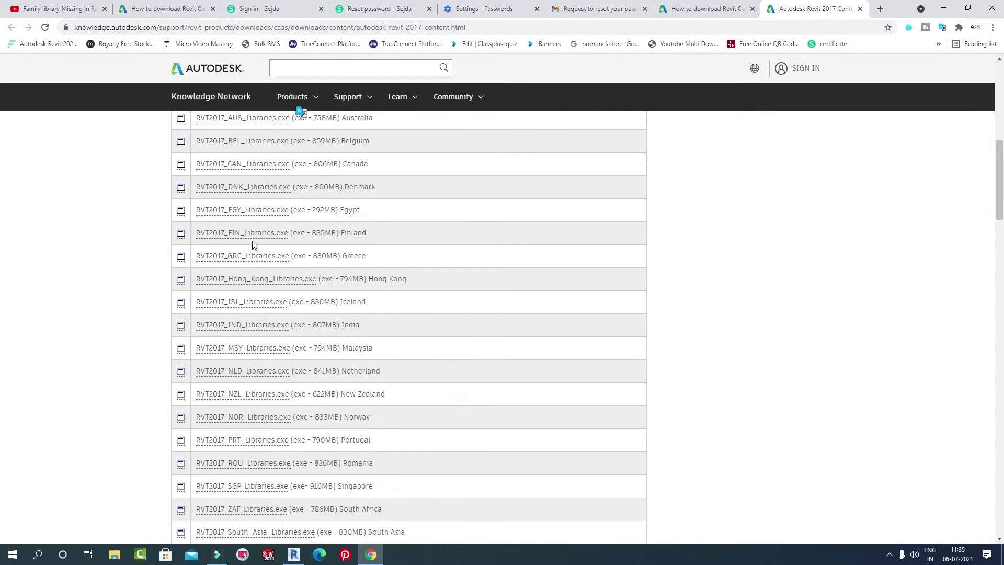
scroll(260, 397, down, 3)
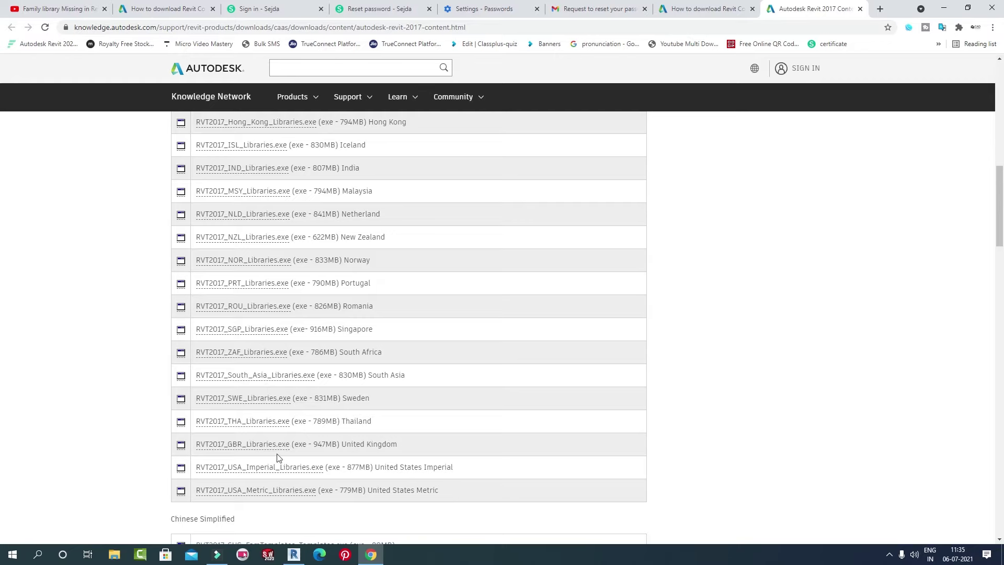
scroll(410, 398, down, 1)
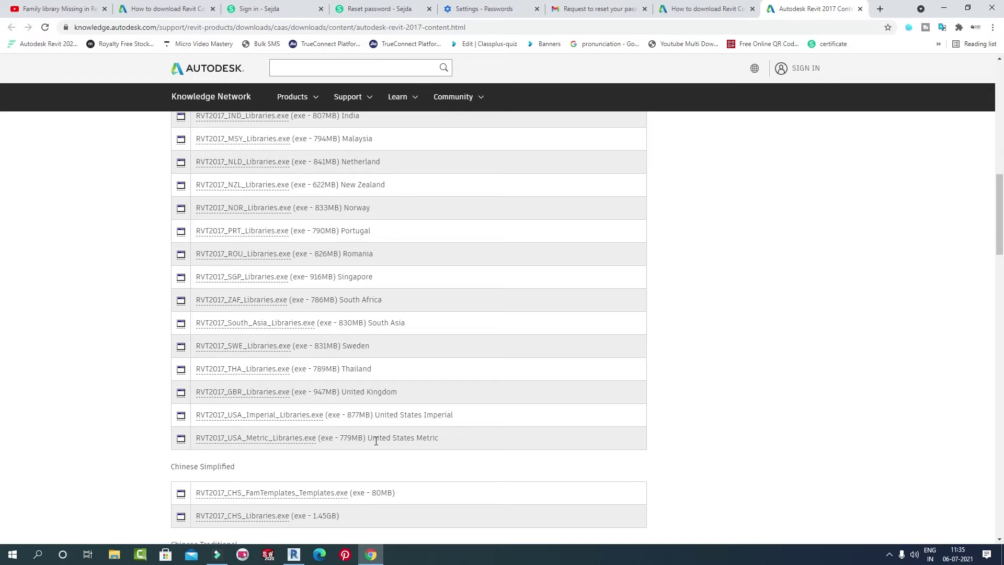
scroll(419, 455, up, 10)
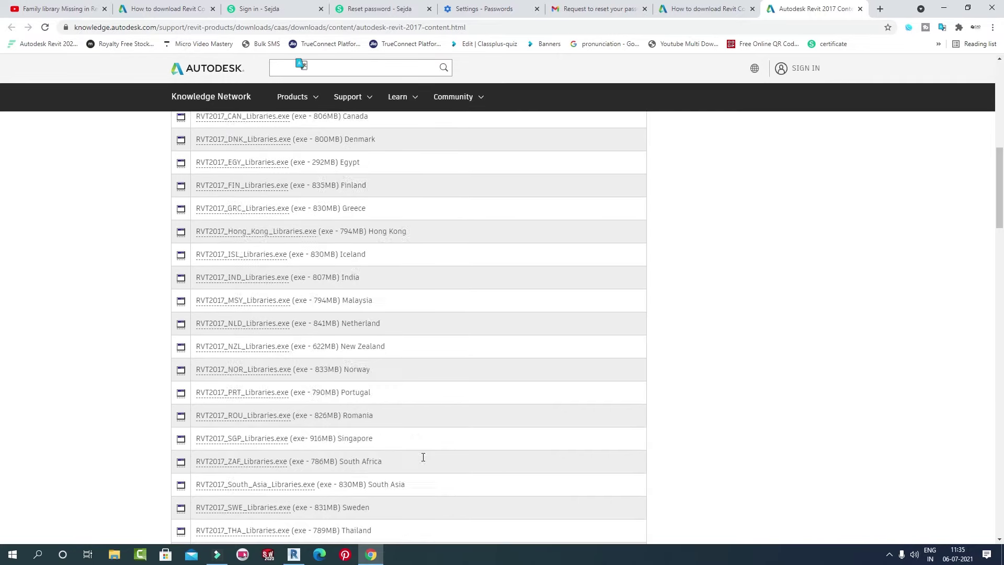
Download the United States Imperial family library, RVT2017_USA_Imperial_Libraries.exe, from the English list on the Revit 2017 Content page
click(447, 408)
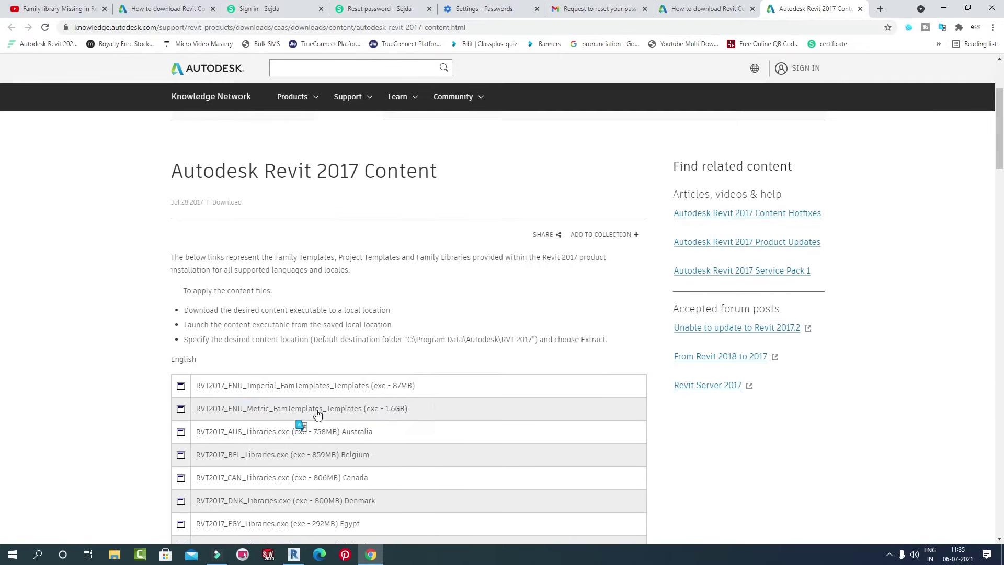
scroll(397, 361, down, 1)
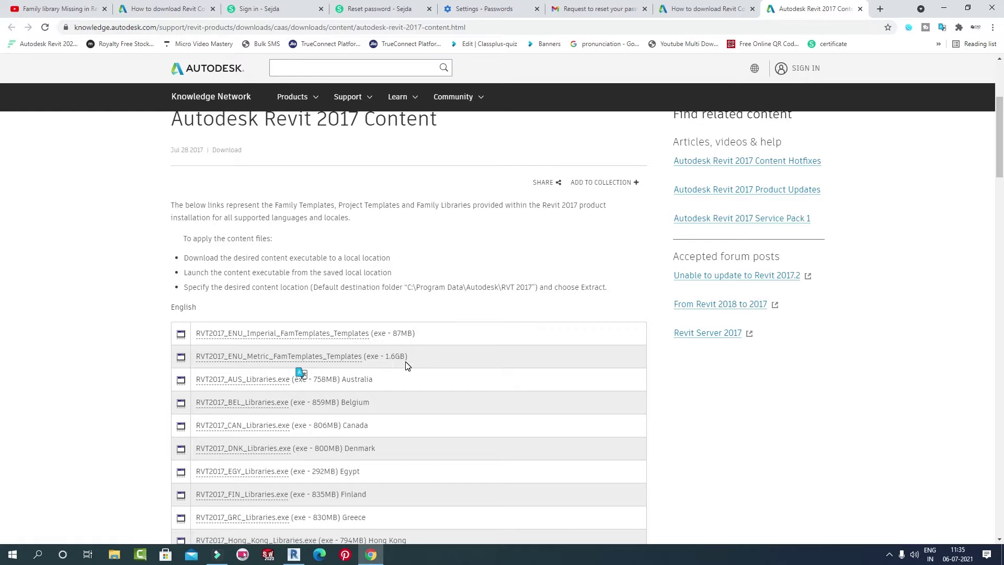
scroll(407, 365, down, 12)
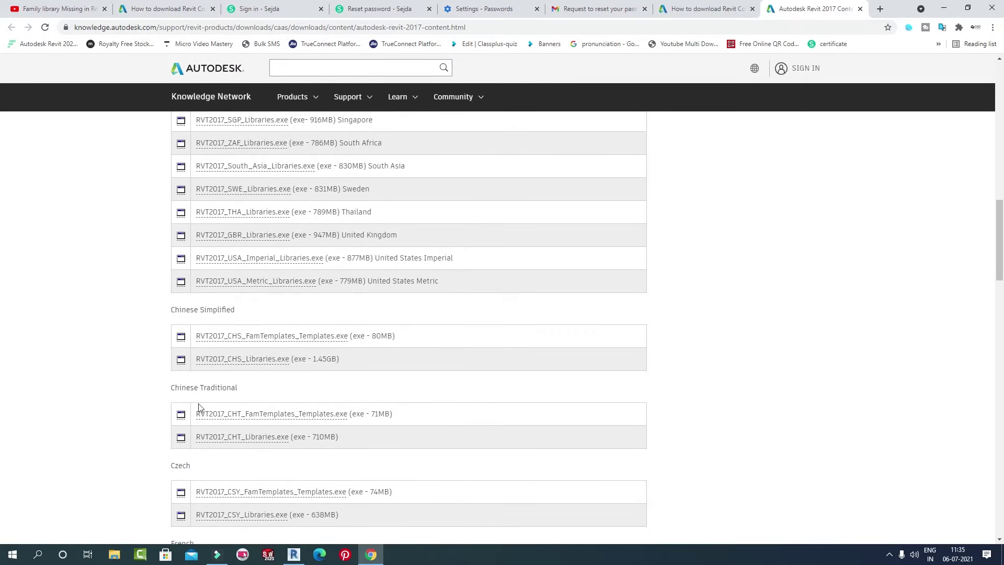
scroll(291, 480, down, 2)
scroll(313, 397, up, 4)
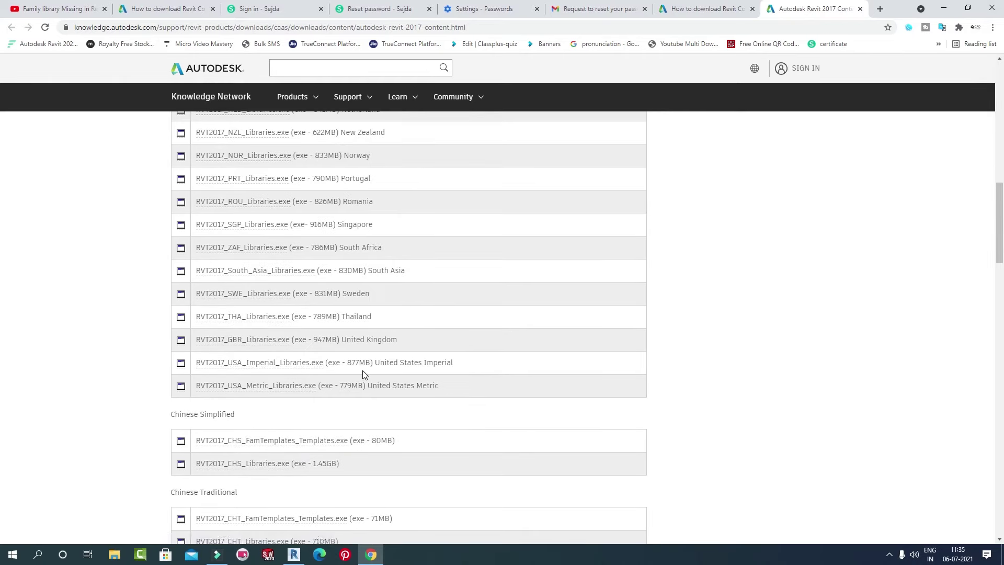
click(259, 362)
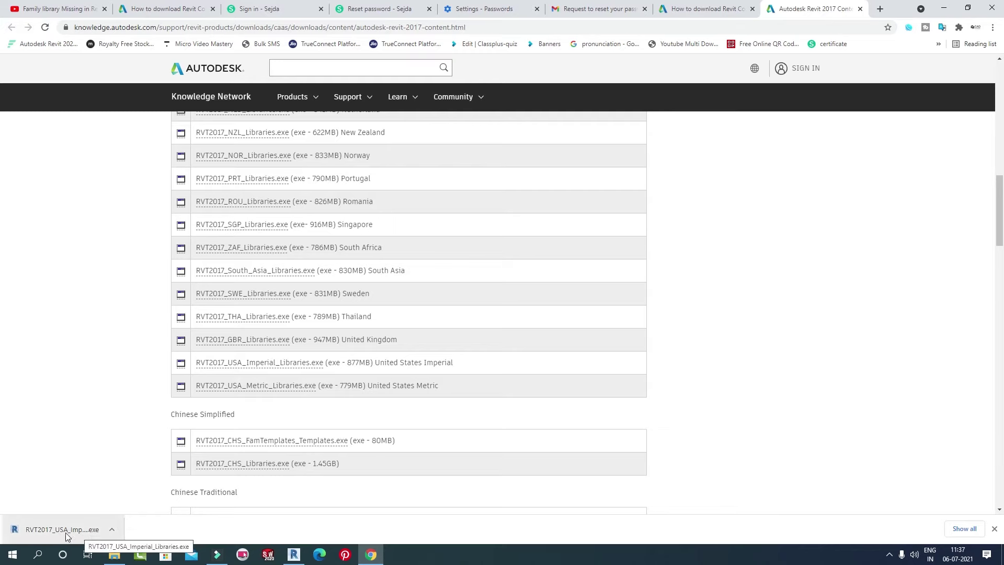
Run the downloaded library package and extract its content to C:\ProgramData\Autodesk\RVT 2017
click(66, 534)
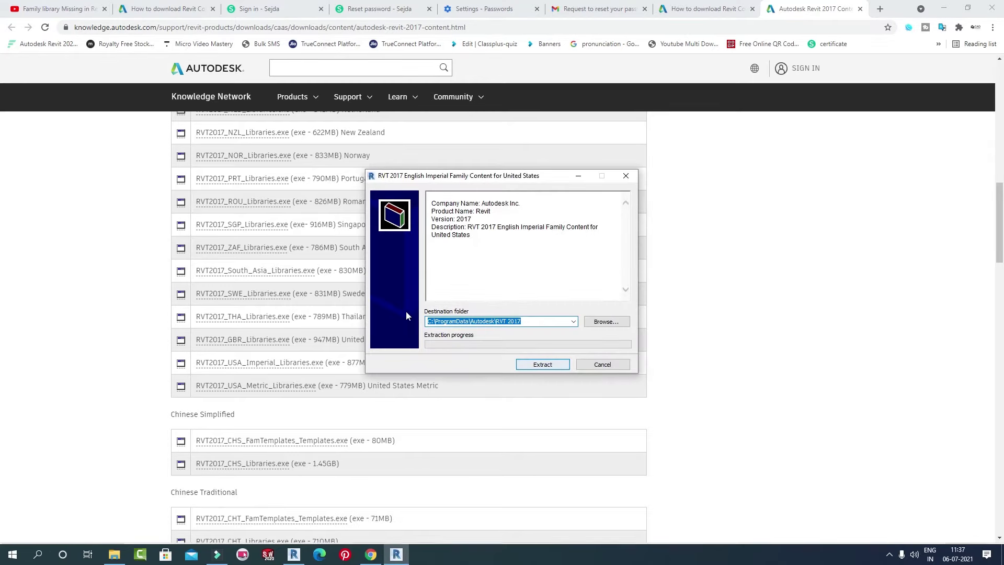
click(546, 365)
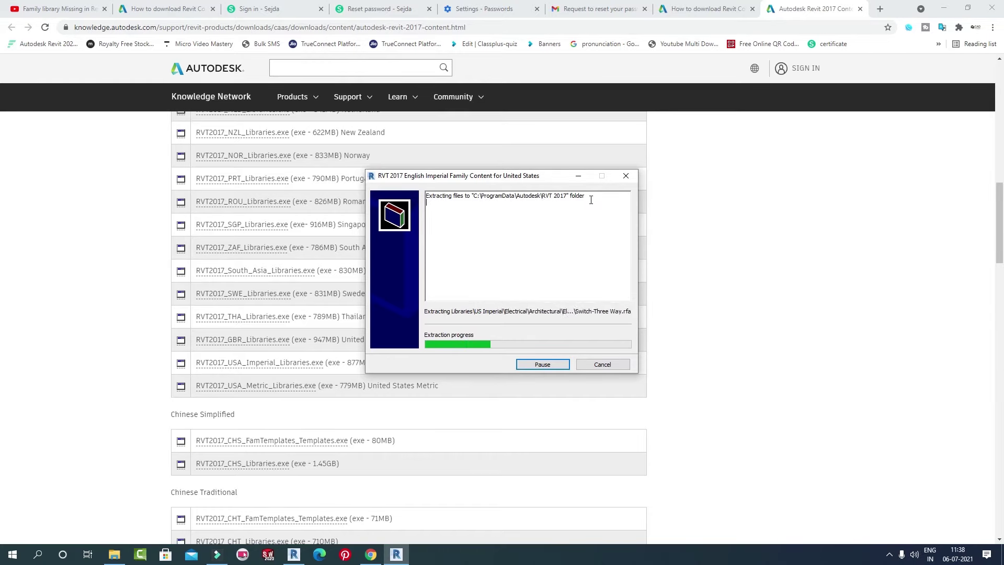
drag(472, 196, 588, 199)
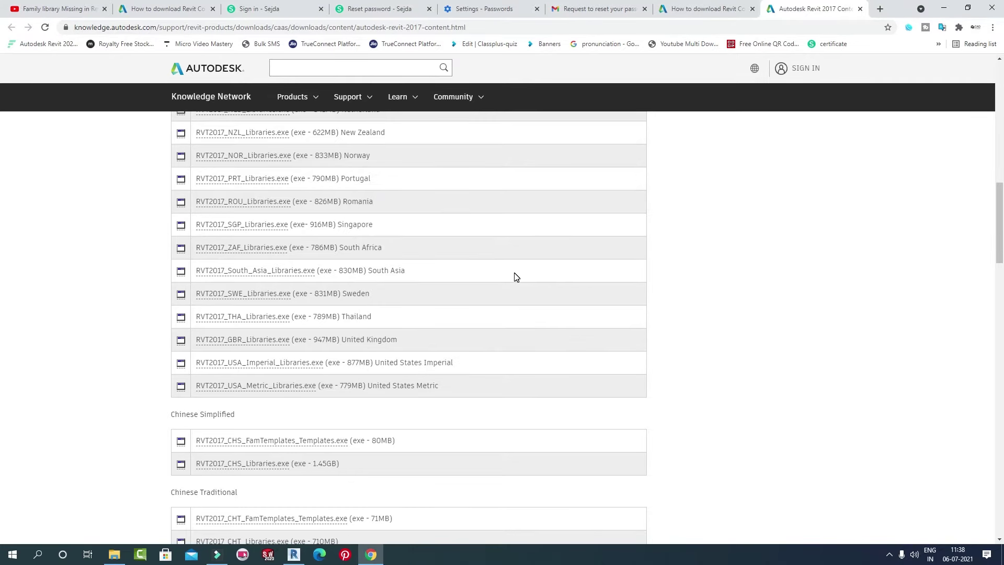
Open the extracted library folder C:\ProgramData\Autodesk\RVT 2017\Libraries\US Imperial in File Explorer
key(super+e)
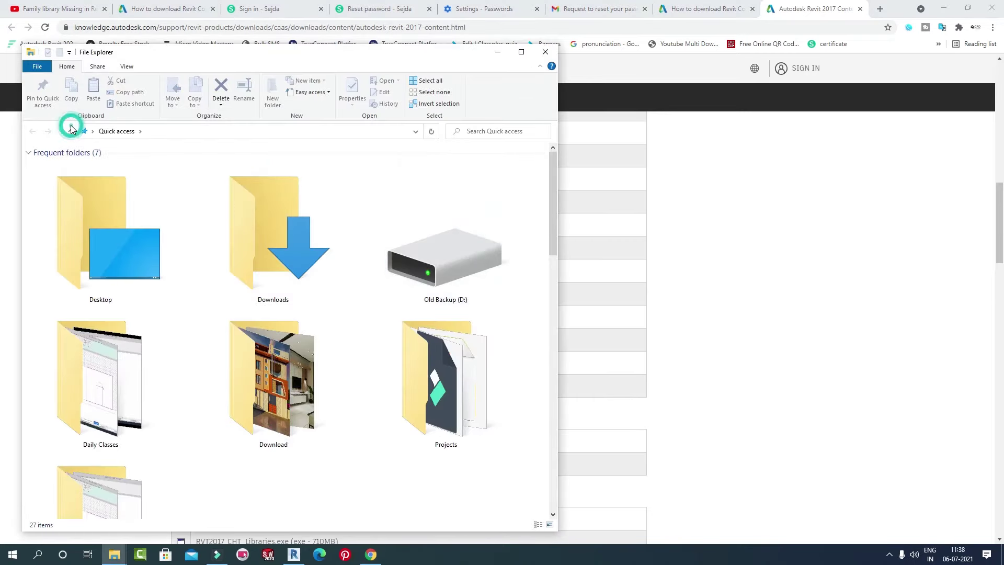
click(71, 131)
double_click(194, 168)
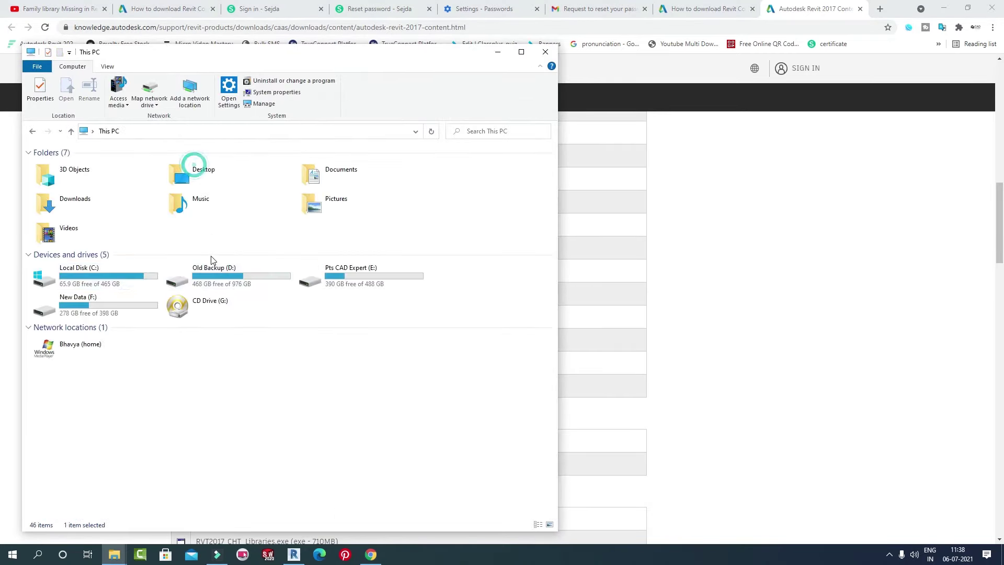
double_click(105, 274)
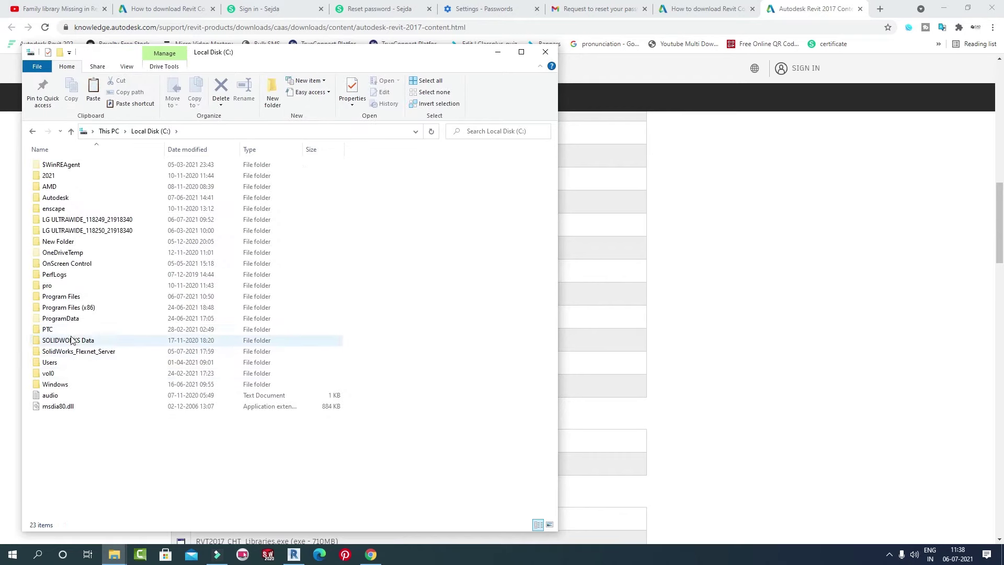
double_click(72, 320)
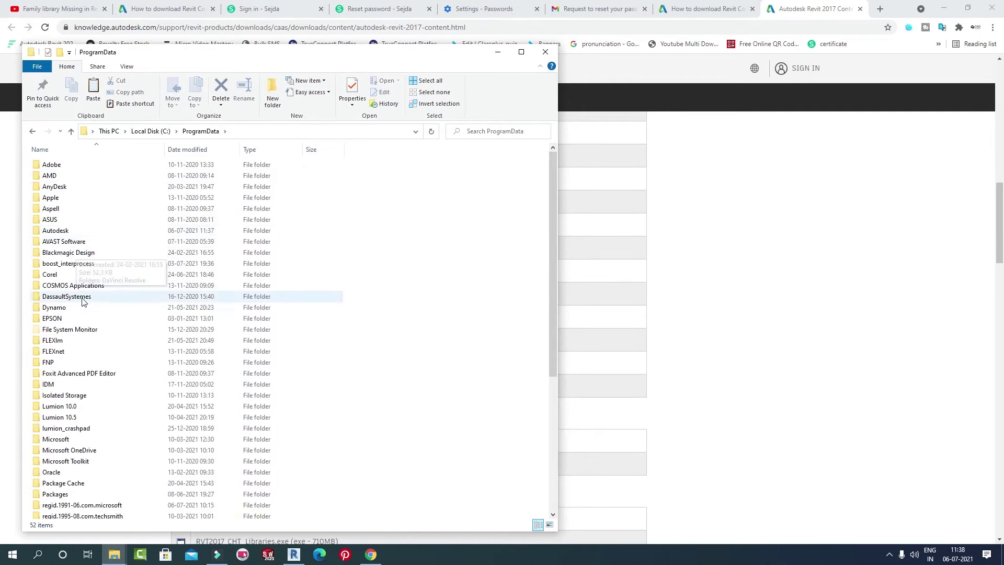
double_click(74, 230)
scroll(102, 329, down, 8)
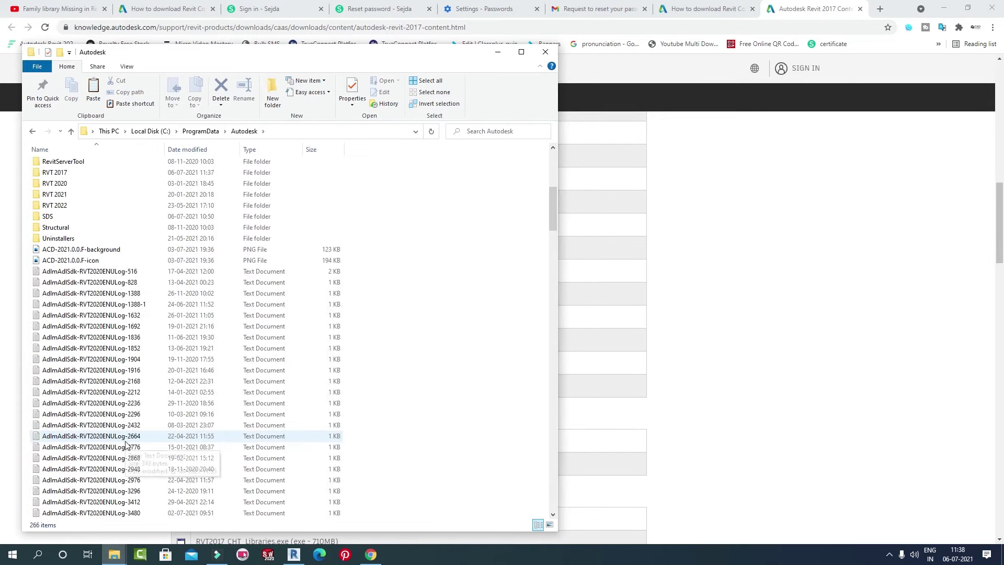
scroll(79, 272, up, 1)
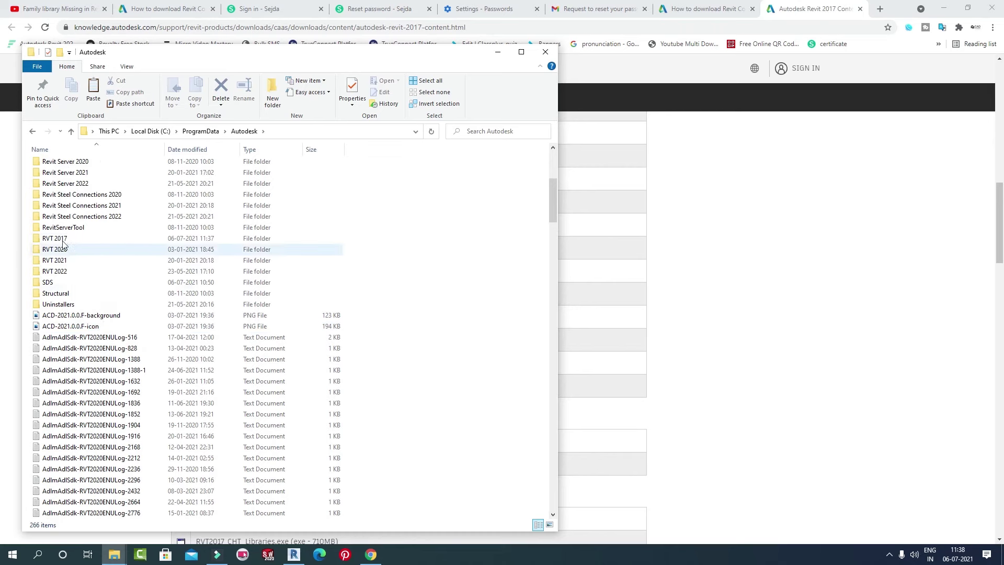
double_click(57, 248)
double_click(55, 167)
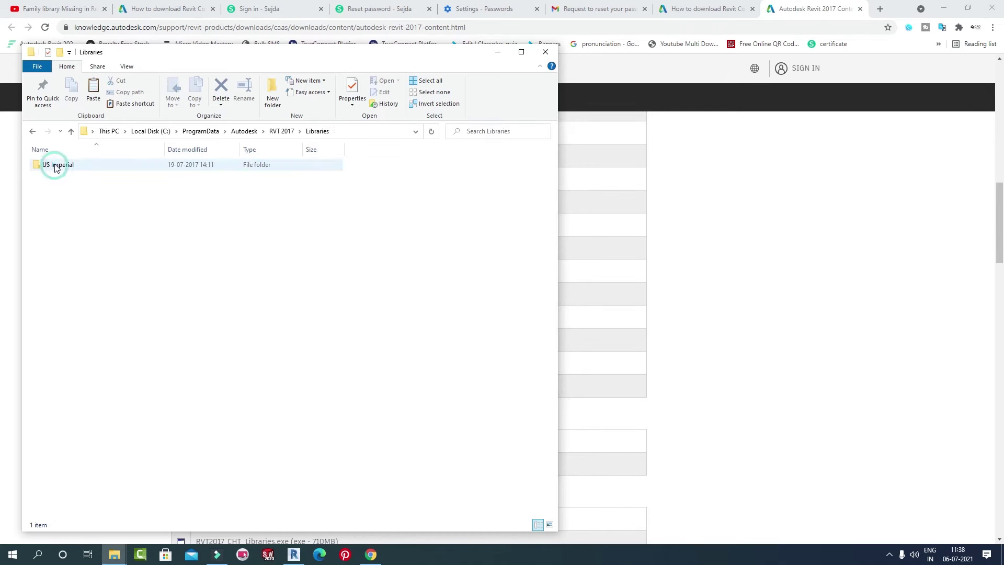
double_click(54, 164)
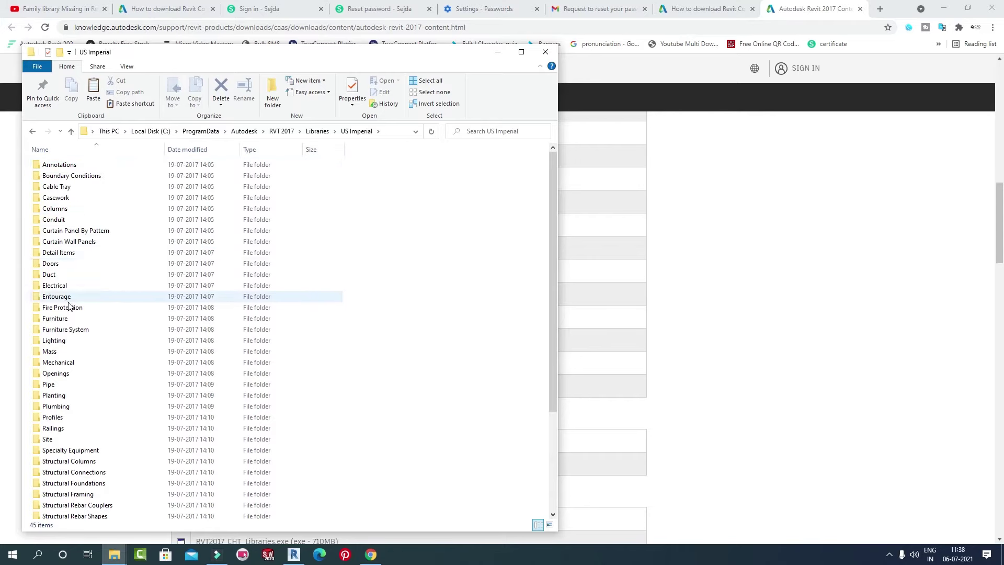
Examine the family category folders in the US Imperial library and close its window
scroll(78, 324, down, 2)
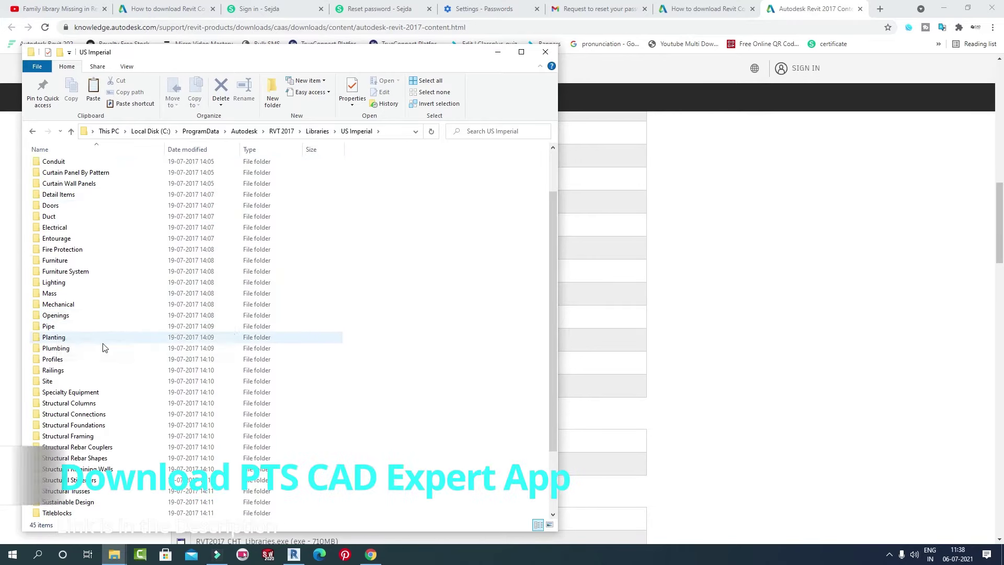
scroll(79, 362, down, 3)
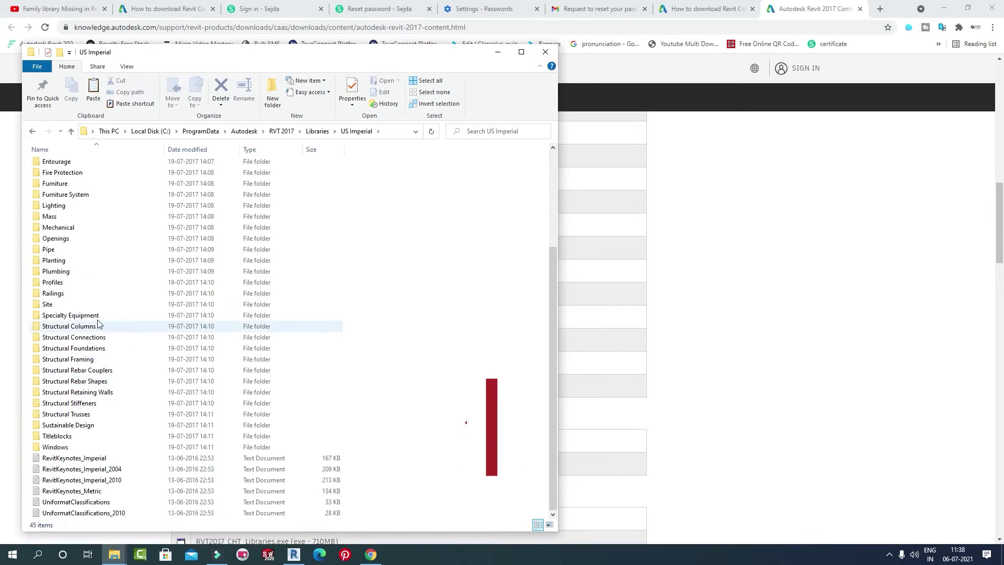
scroll(95, 418, up, 4)
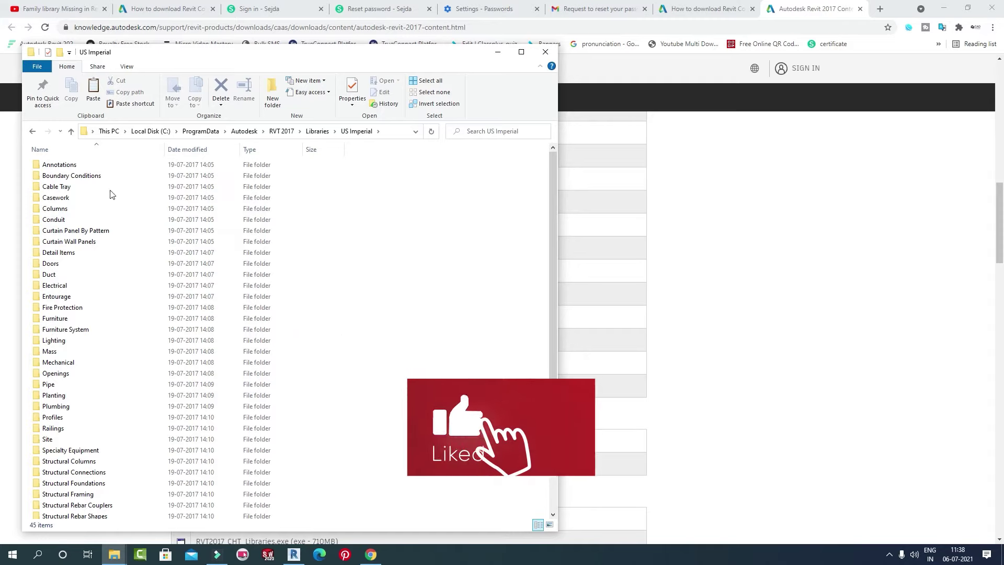
drag(325, 55, 586, 50)
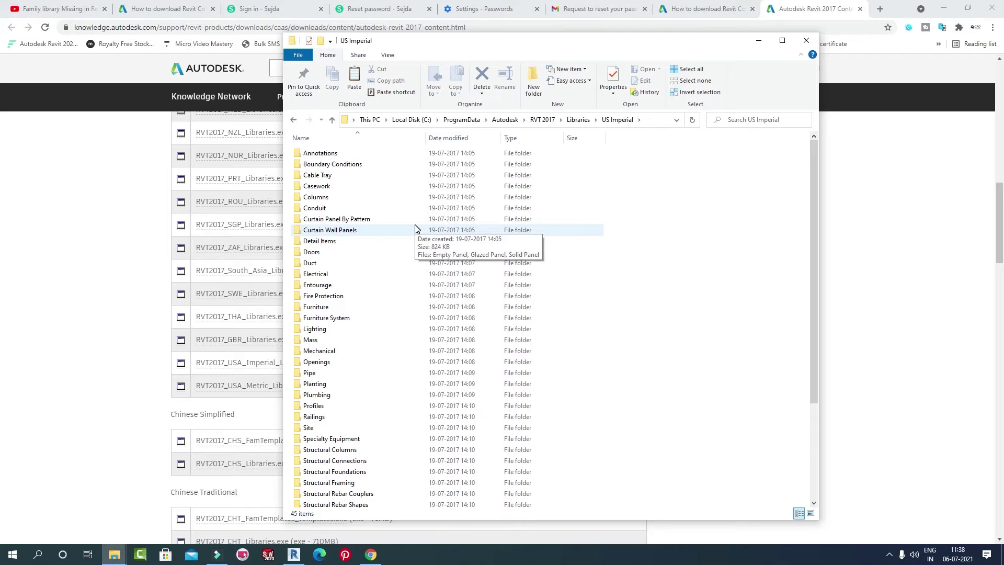
click(806, 40)
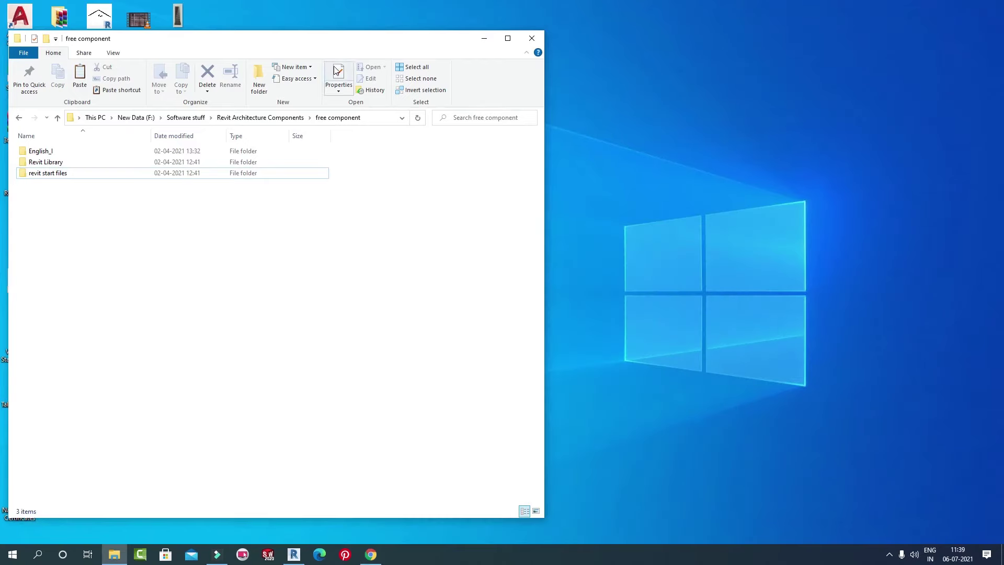
Look through the category folders of Revit Library inside the free component folder and return to the parent folder
drag(335, 43, 720, 24)
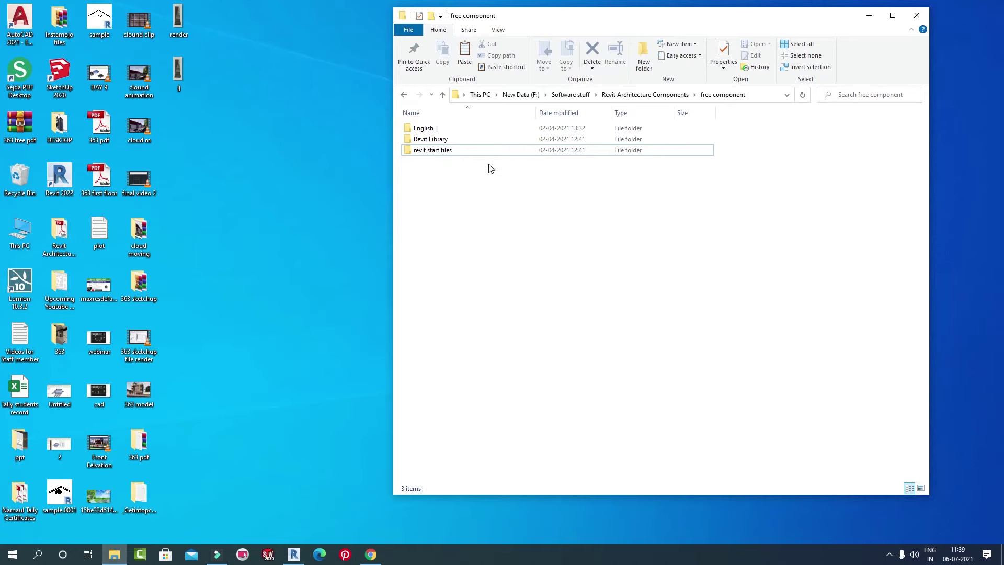
double_click(430, 139)
scroll(453, 429, down, 3)
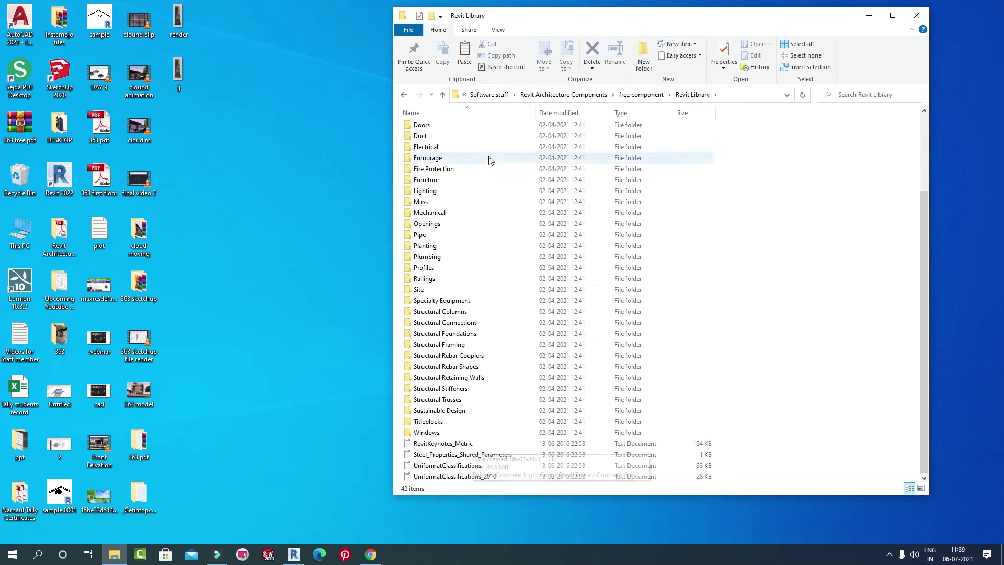
scroll(510, 376, up, 3)
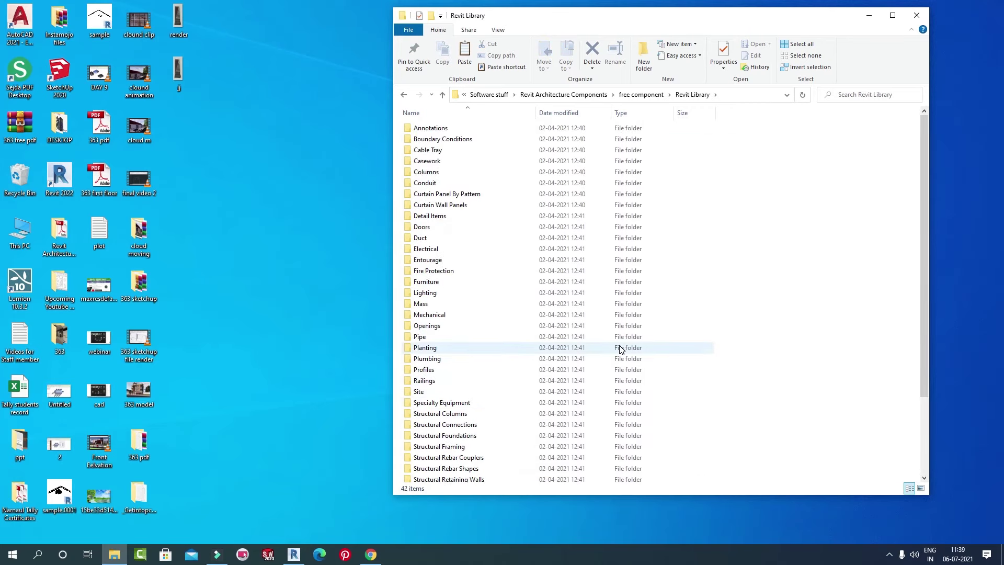
click(443, 95)
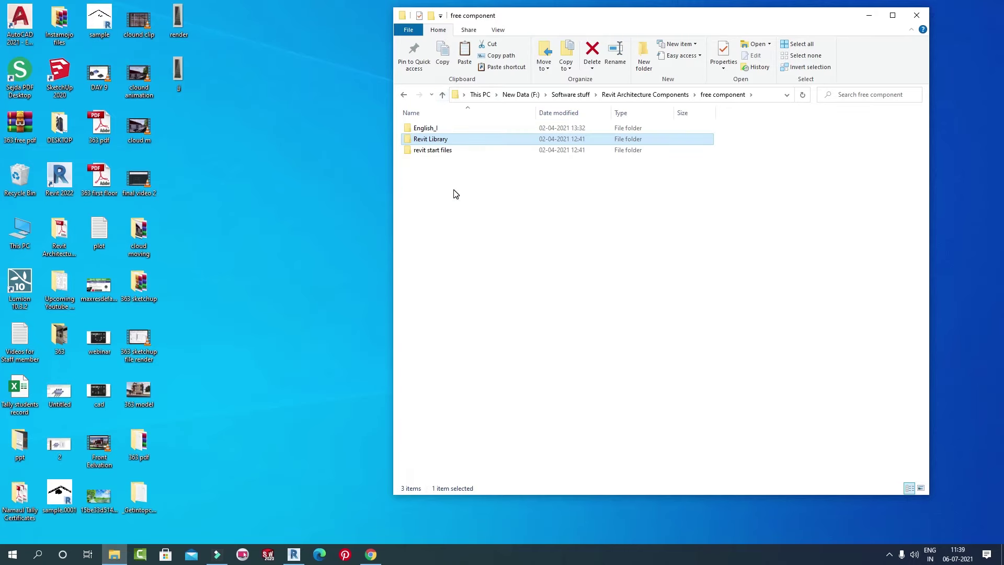
Arrange Revit and the revit start files folder side by side, and open the default Inch template from its US Imperial subfolder
double_click(447, 152)
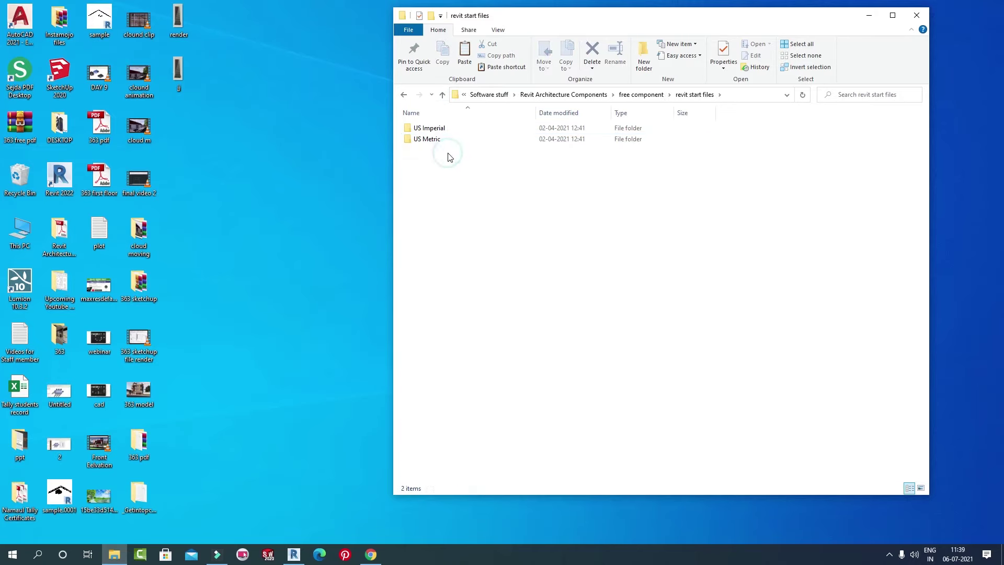
click(294, 554)
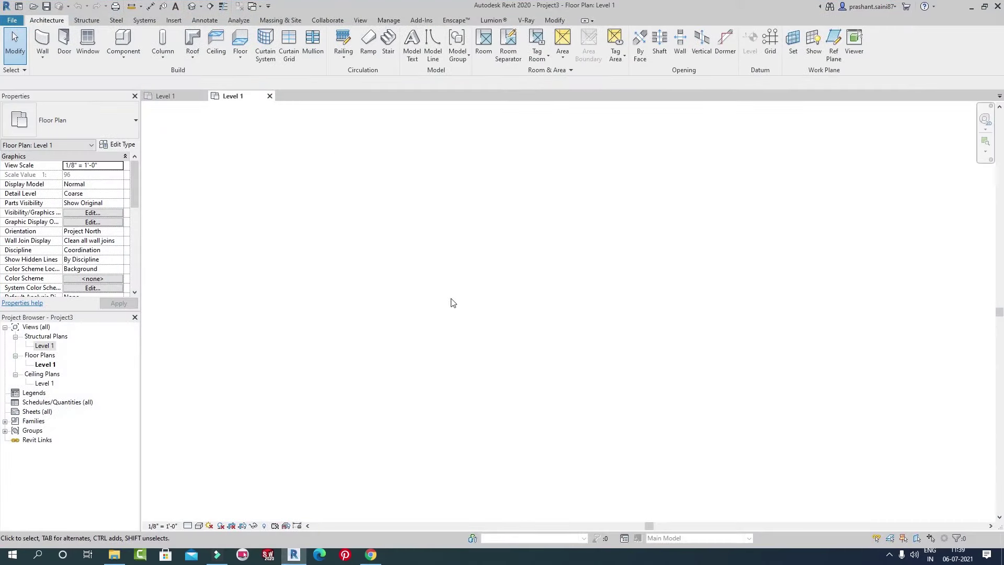
drag(688, 13, 240, 165)
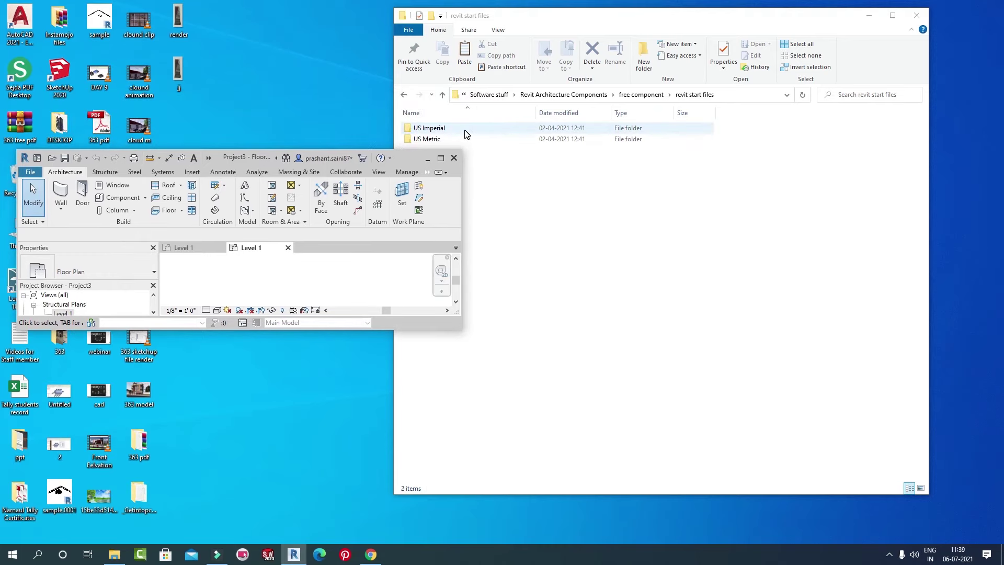
drag(589, 24, 671, 28)
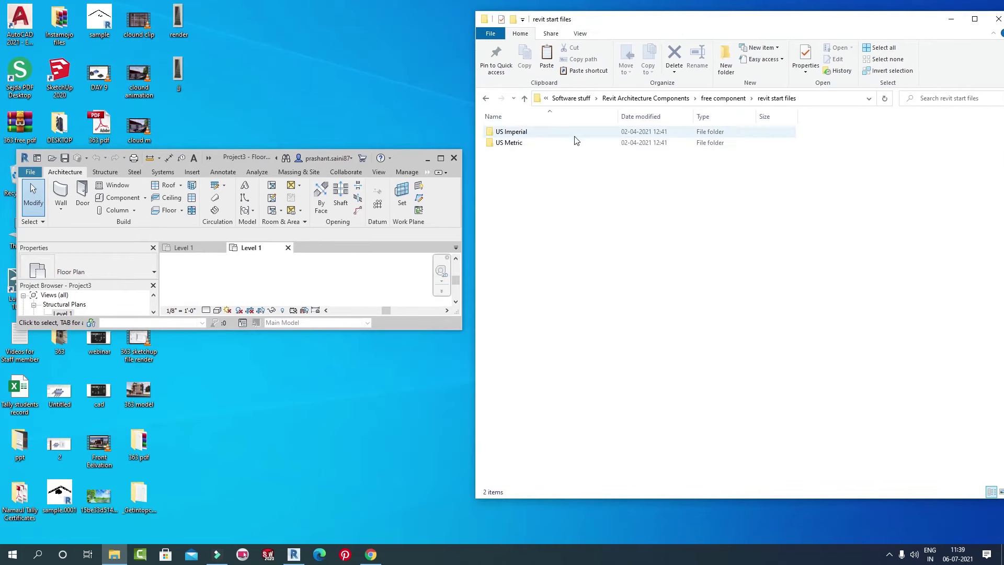
double_click(549, 135)
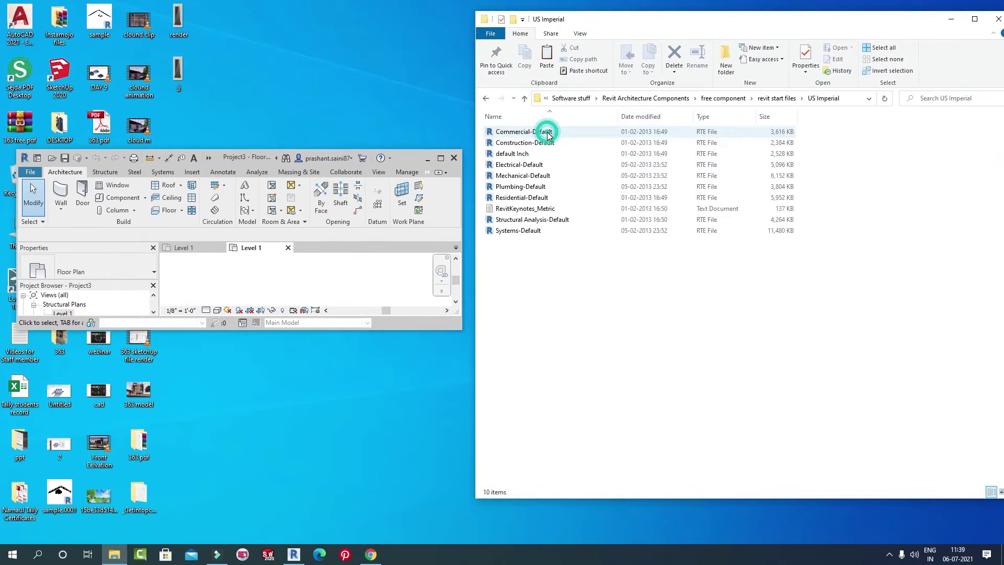
double_click(522, 155)
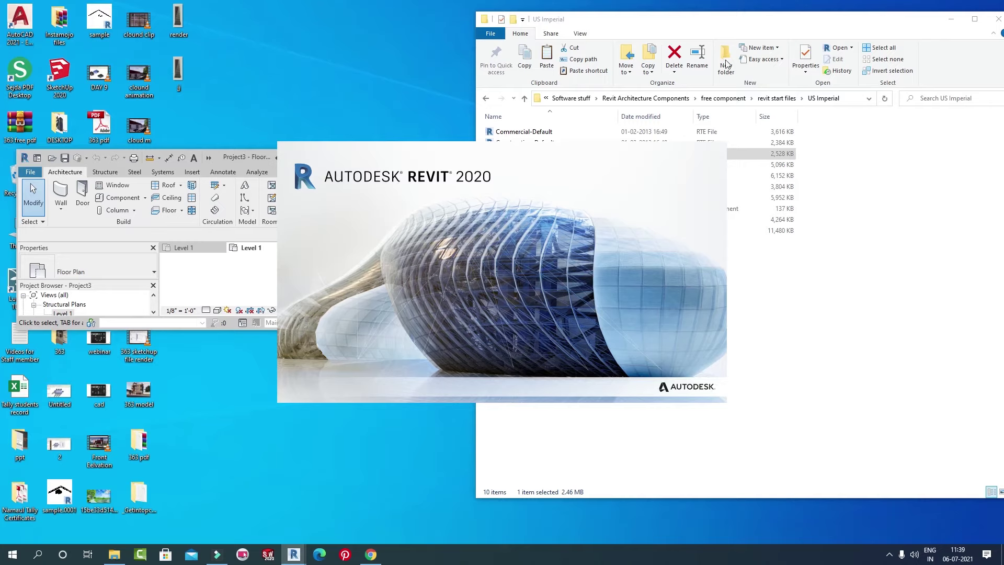
Go back up to the revit start files folder and dock its window beside the opened template project
drag(745, 27, 894, 47)
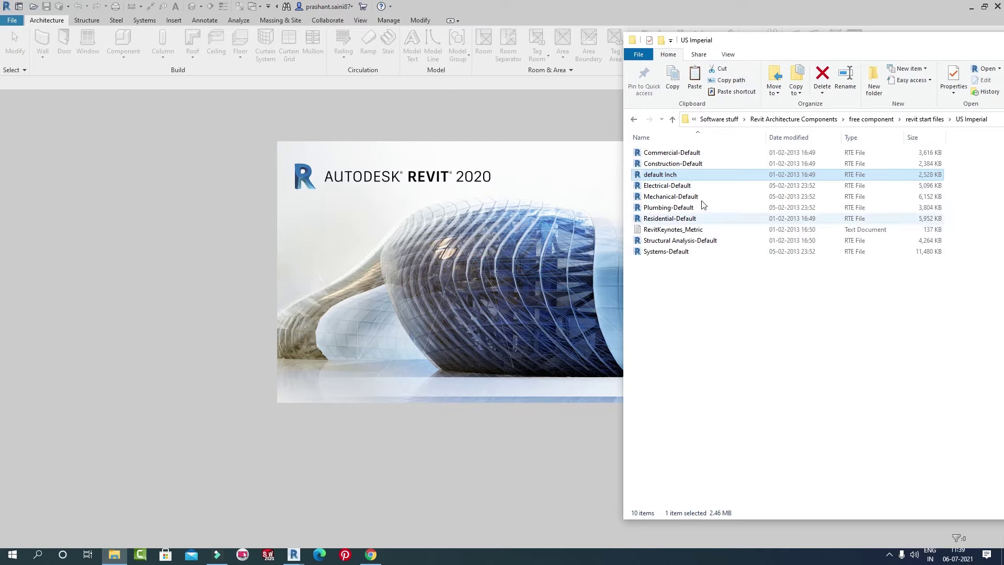
click(673, 119)
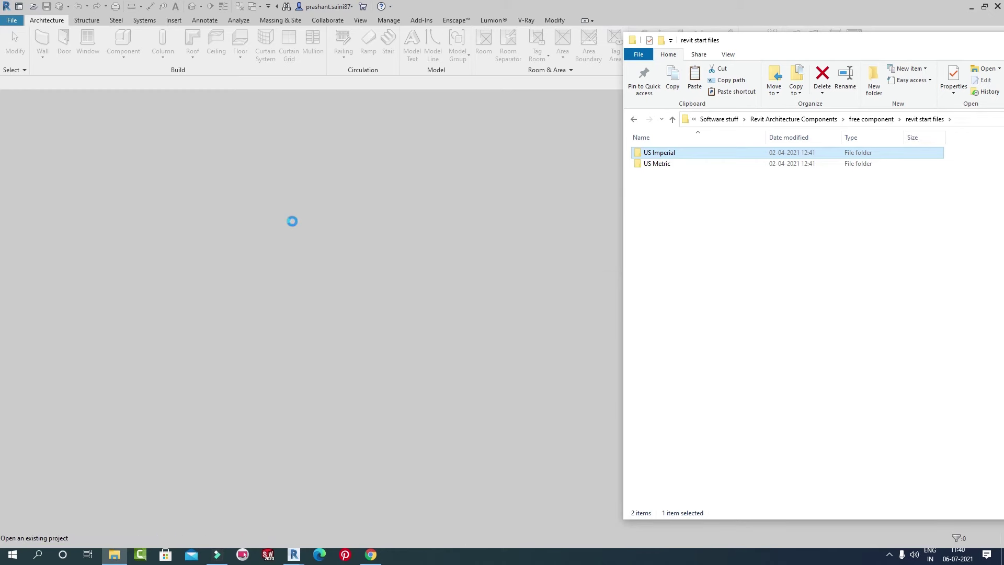
drag(753, 42, 833, 49)
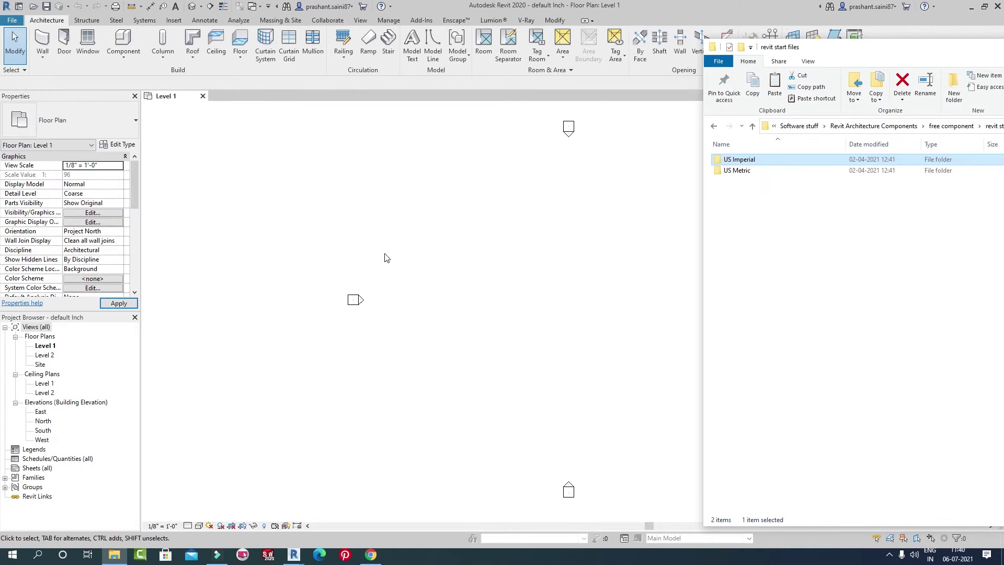
click(903, 55)
drag(881, 62, 1003, 366)
click(678, 189)
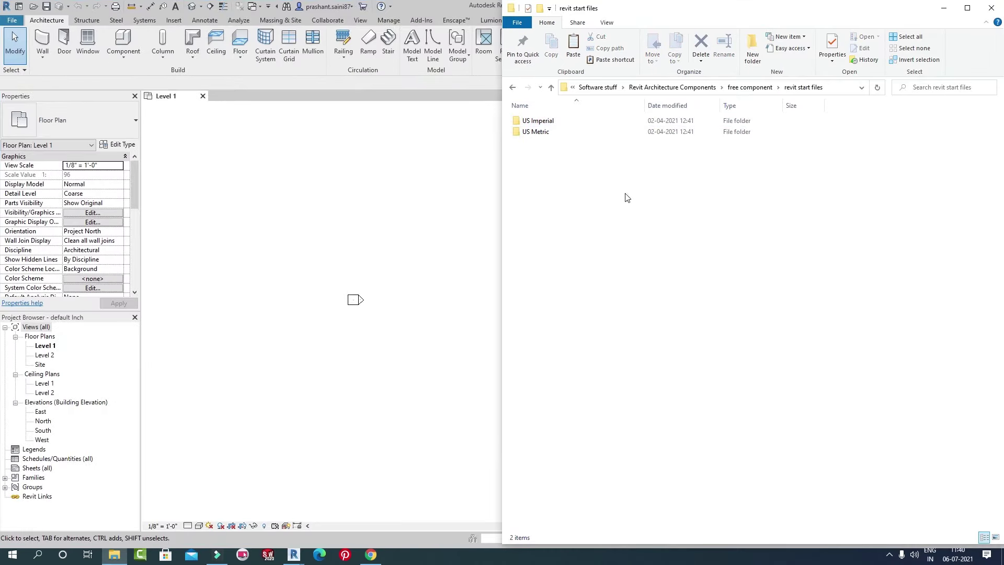
Return to the default Inch project and view its East, North and South elevations
click(309, 188)
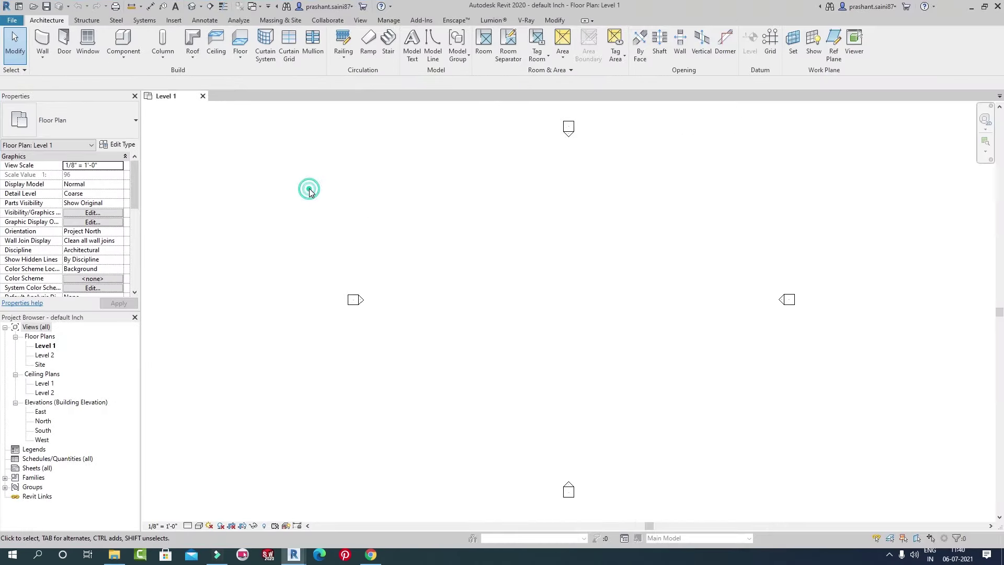
double_click(40, 412)
double_click(44, 421)
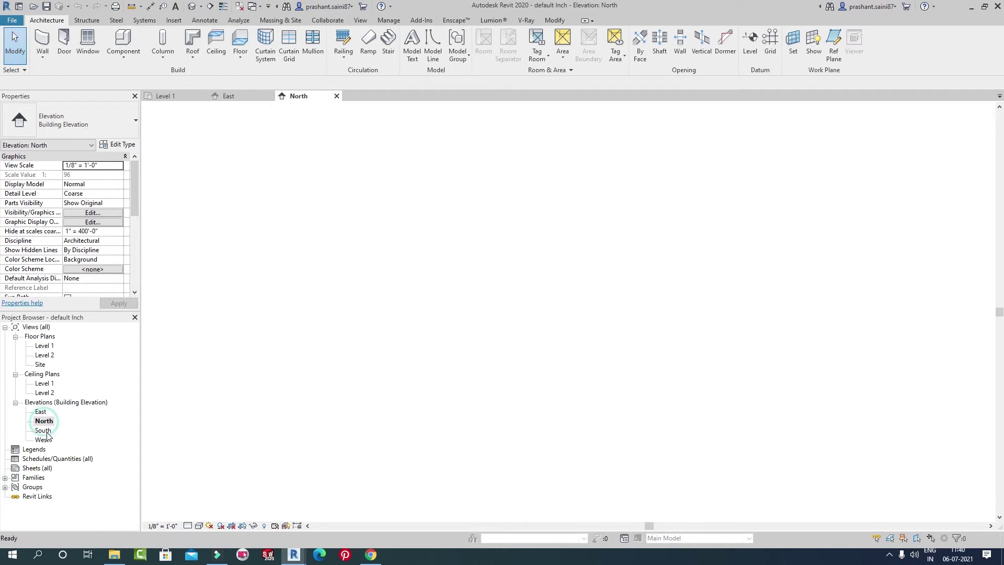
double_click(44, 430)
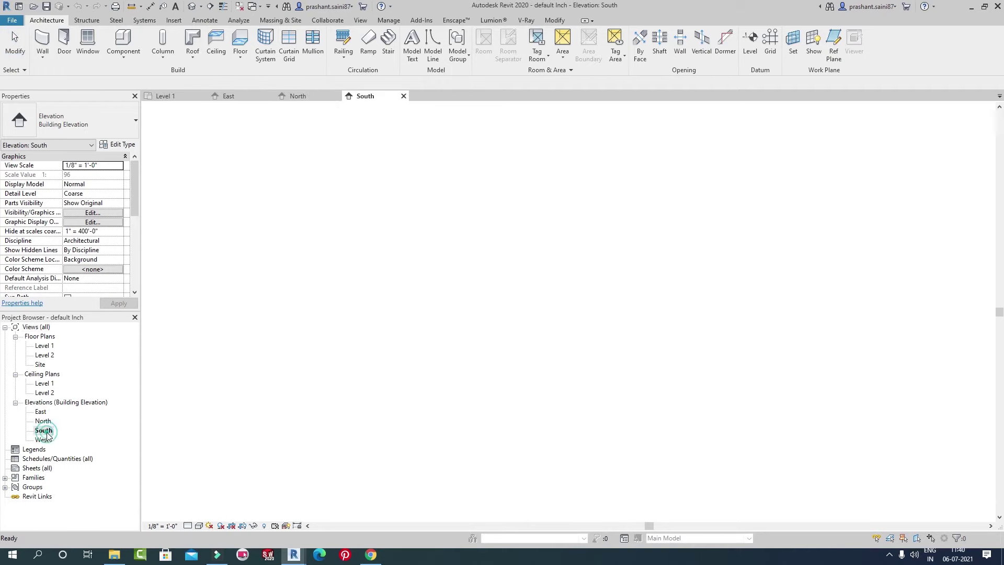
Look through the placeable component types and the Load Family library folders, closing the dialog and leaving component placement
click(128, 42)
click(74, 121)
scroll(71, 373, down, 10)
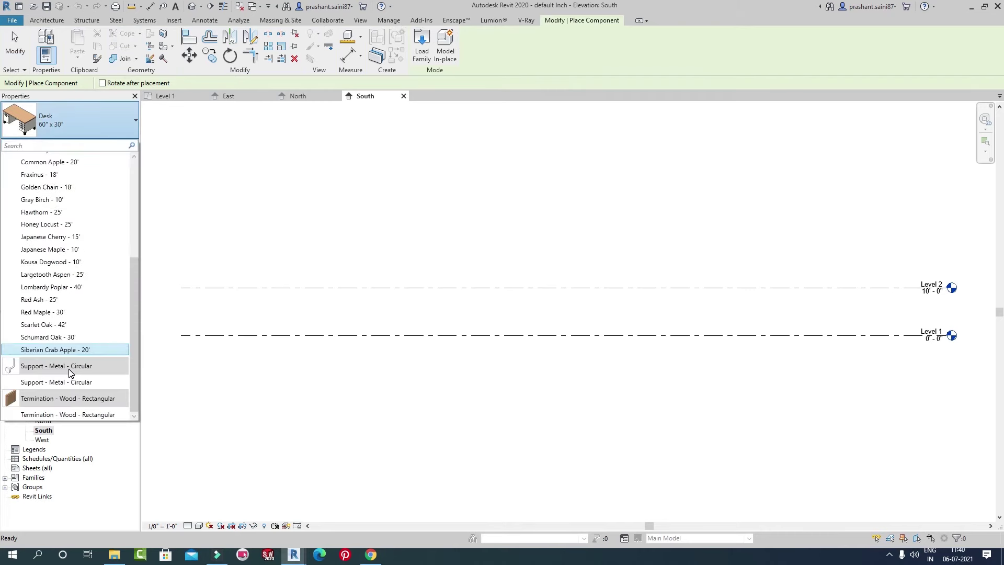
scroll(71, 372, up, 8)
click(422, 47)
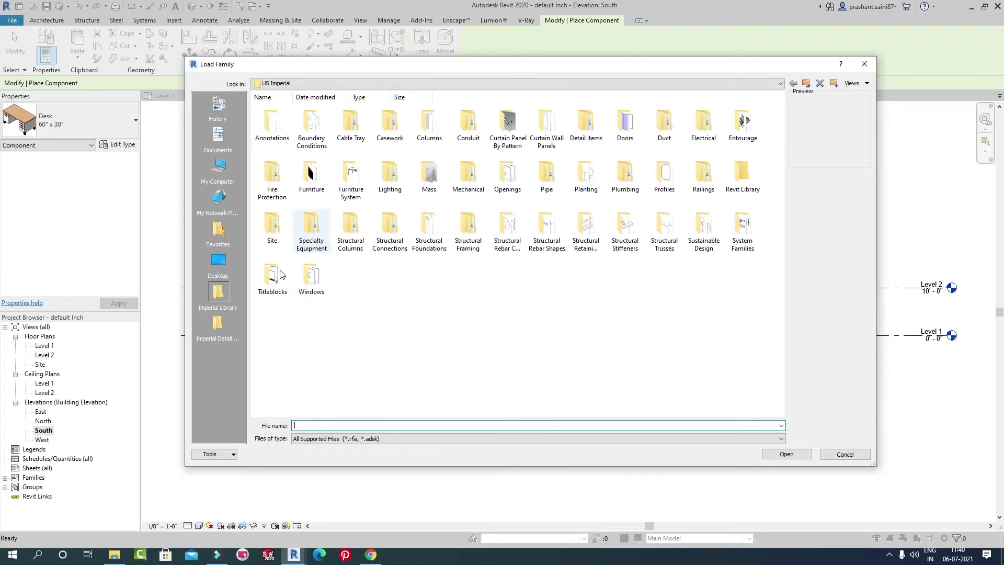
click(864, 64)
click(46, 20)
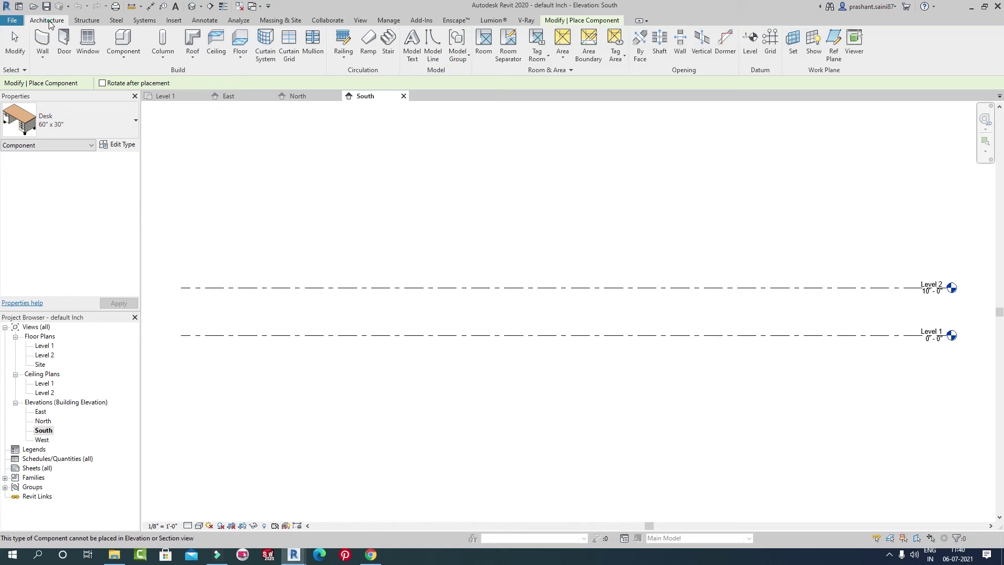
click(46, 59)
key(Escape)
key(Escape)
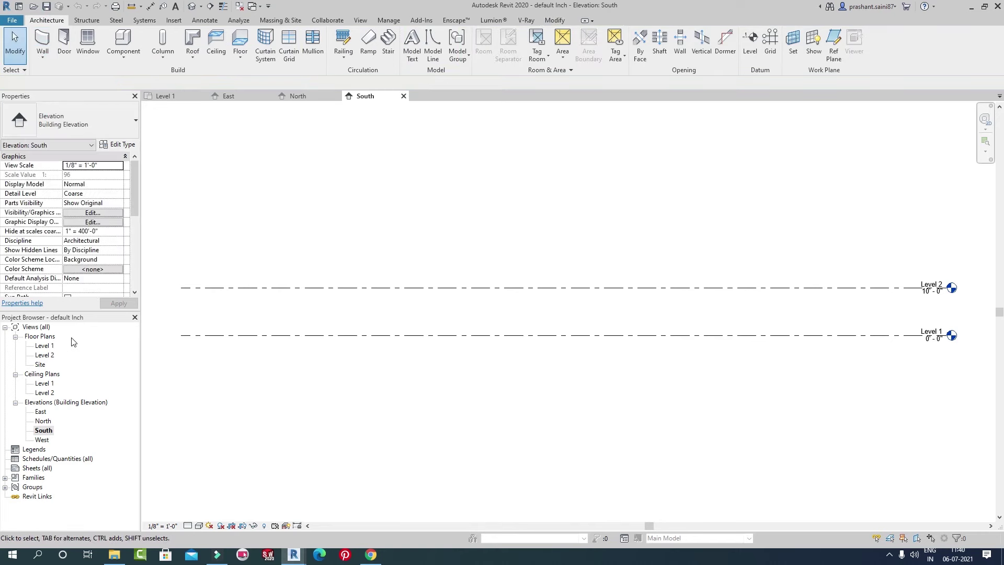
Return to the Level 1 floor plan, examine the available architectural wall types, and leave the Wall command
double_click(41, 346)
click(43, 57)
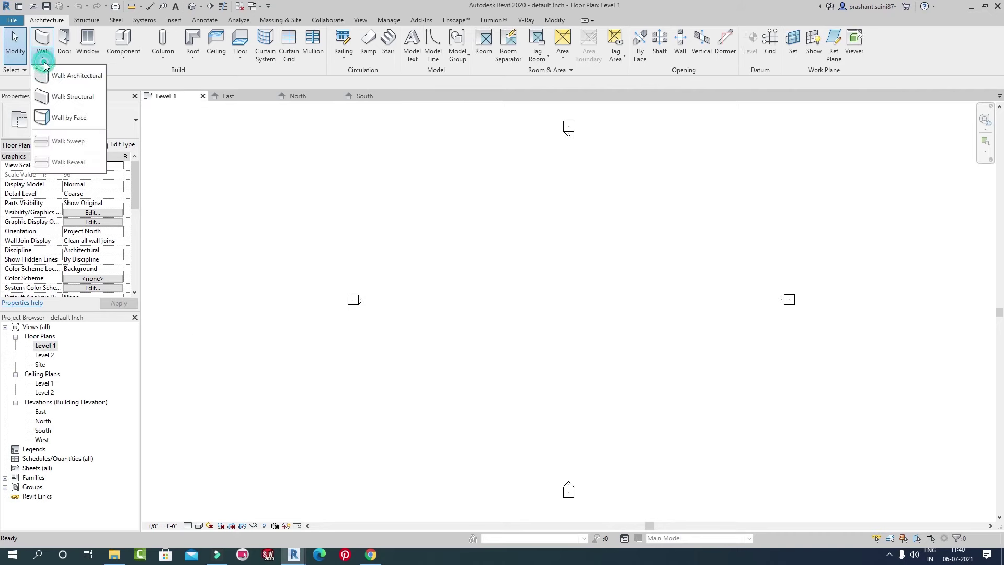
click(52, 78)
click(68, 123)
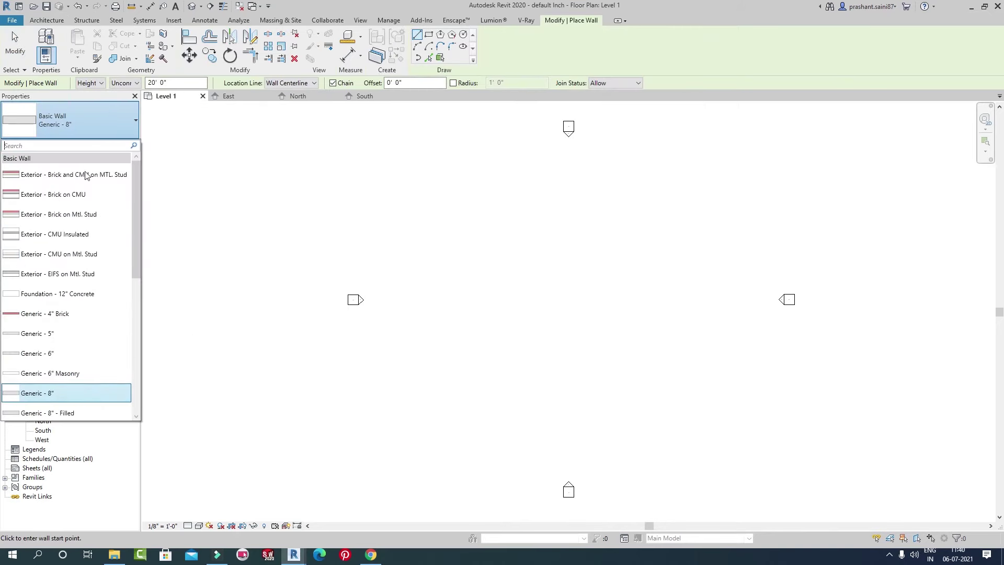
scroll(63, 318, down, 3)
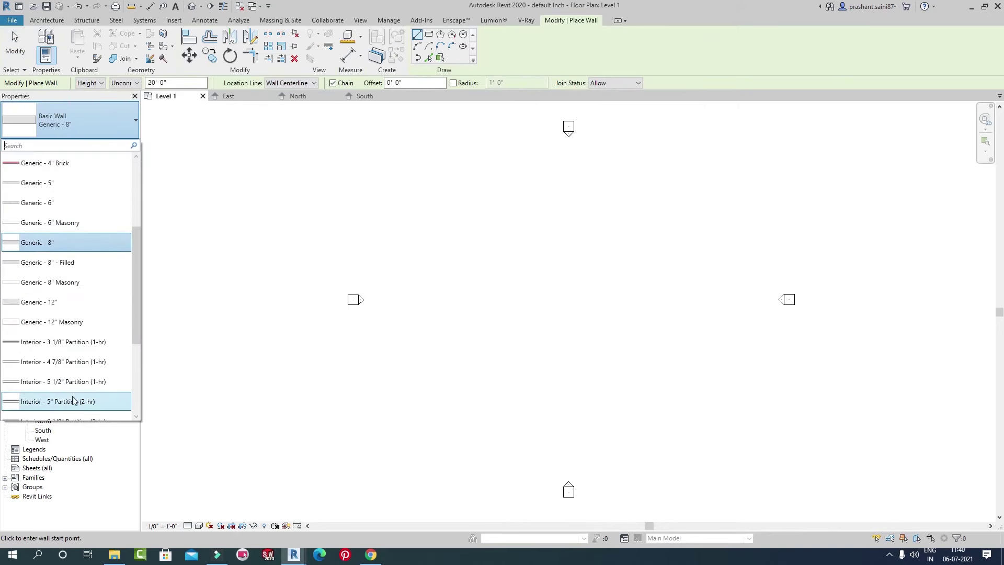
key(Escape)
key(Escape)
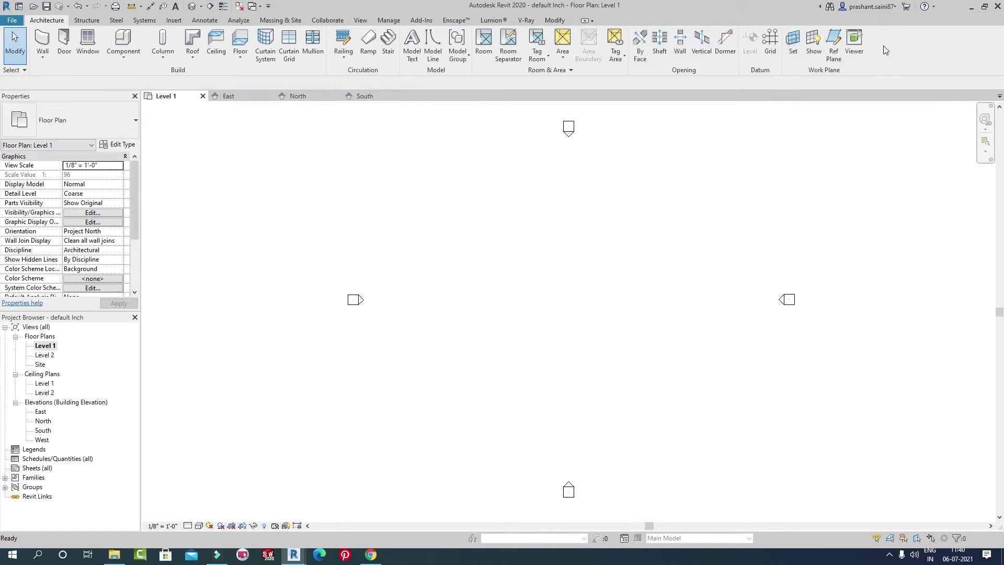
Shrink the Revit window and open the DefaultMetric template from the US Metric subfolder of revit start files
double_click(751, 7)
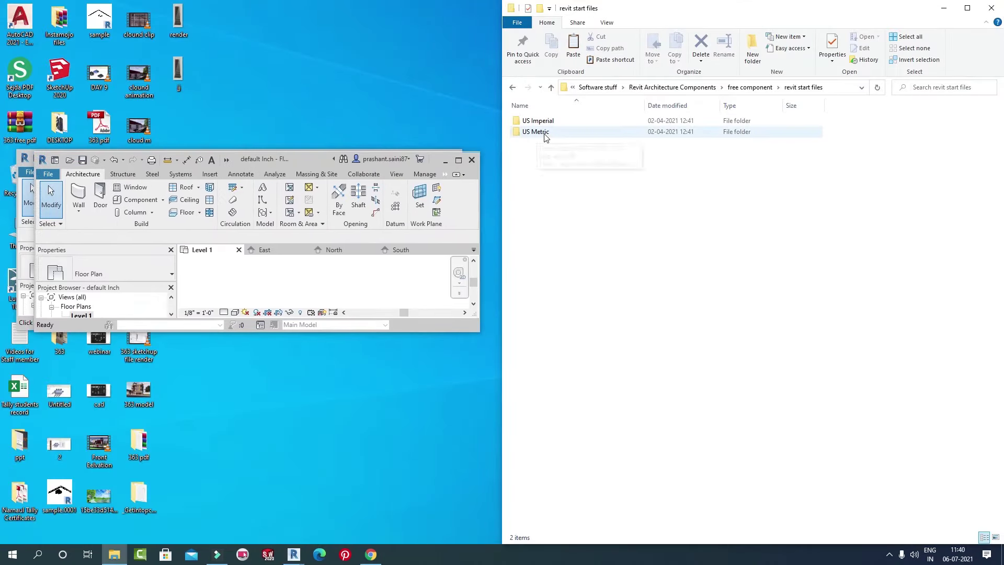
double_click(546, 135)
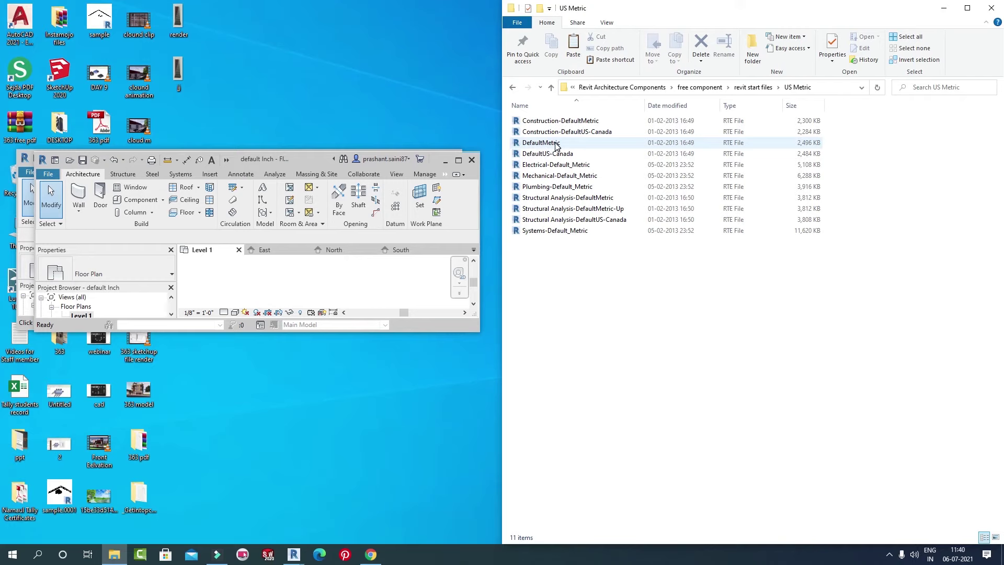
double_click(555, 144)
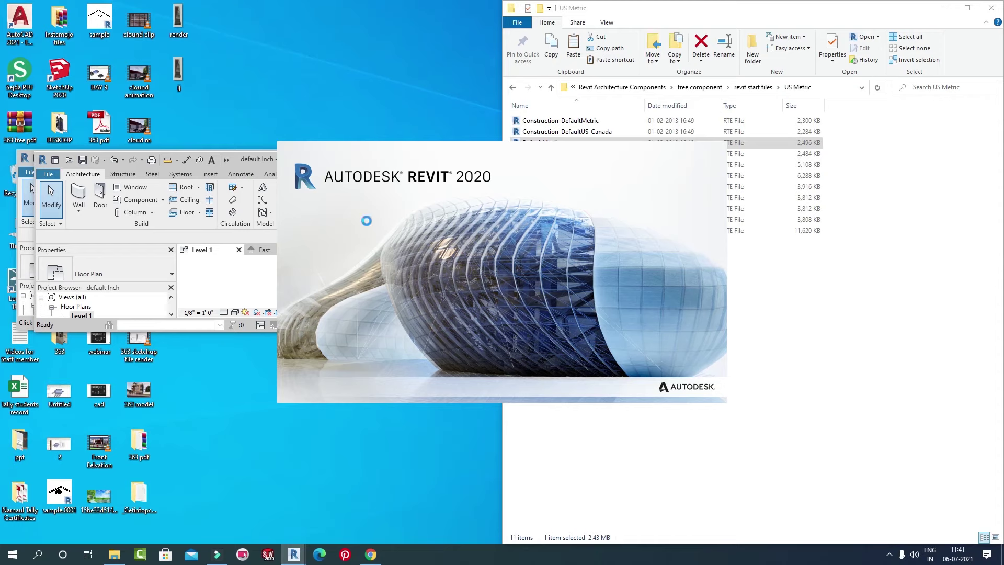
Return the file window to the free component folder and bring the DefaultMetric project to the front
drag(764, 10, 848, 55)
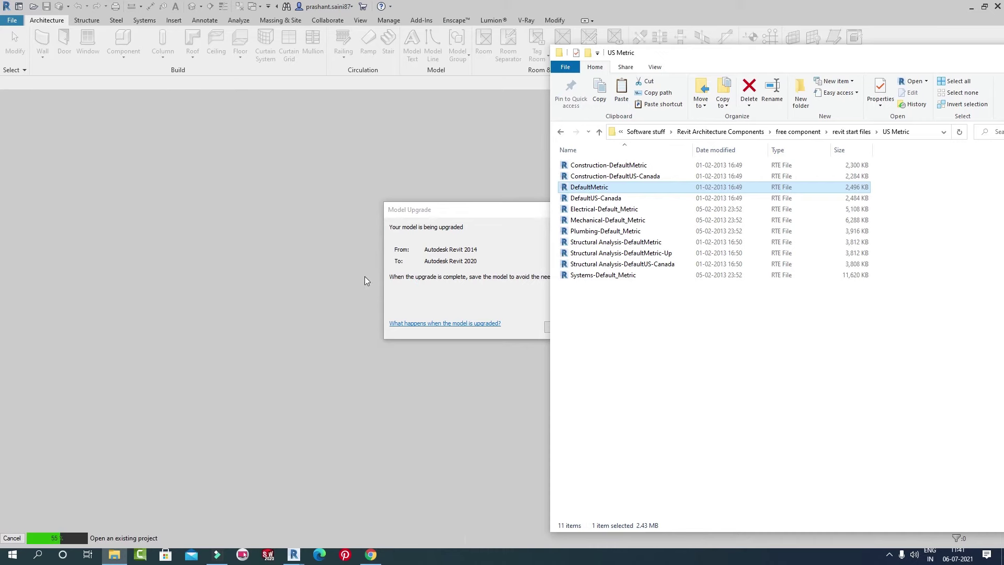
click(600, 133)
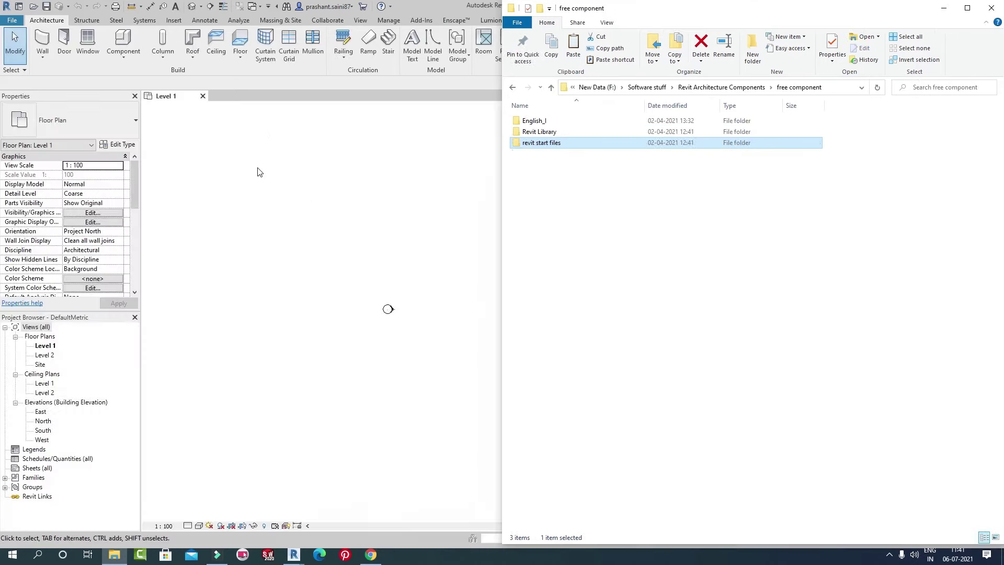
click(251, 186)
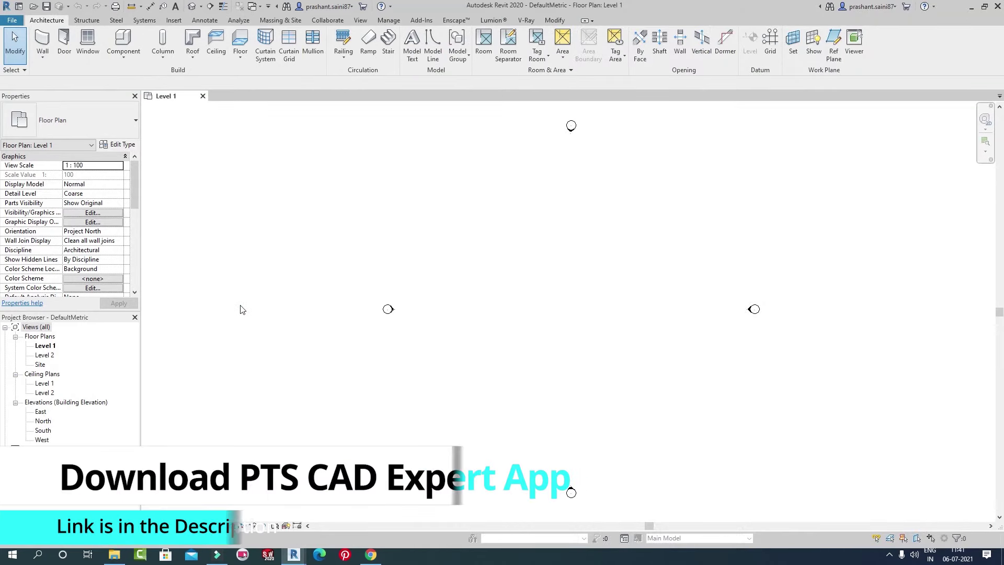
Examine the metric wall types available to the Wall command in the DefaultMetric project and leave the command
middle_drag(481, 254, 459, 242)
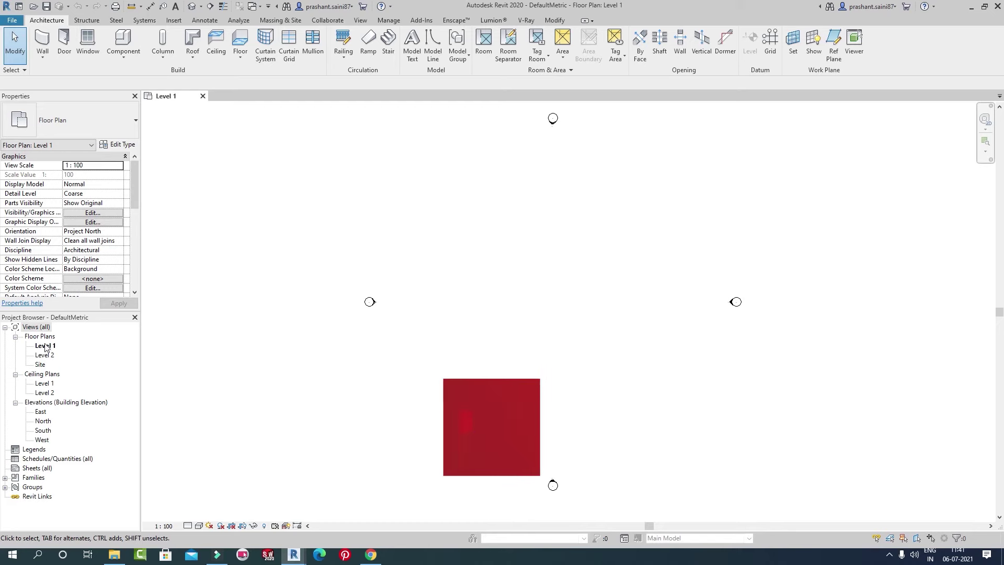
click(44, 41)
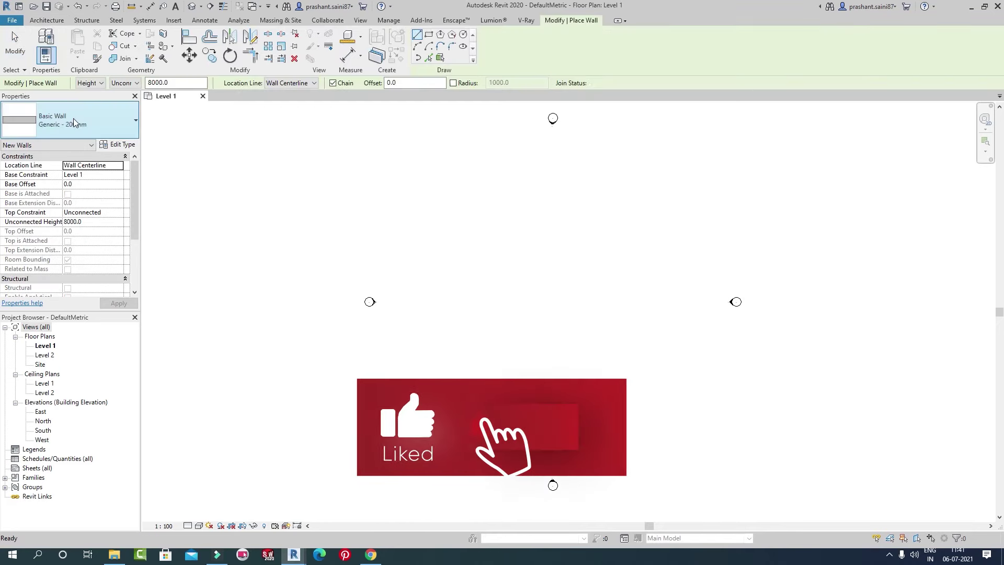
click(74, 119)
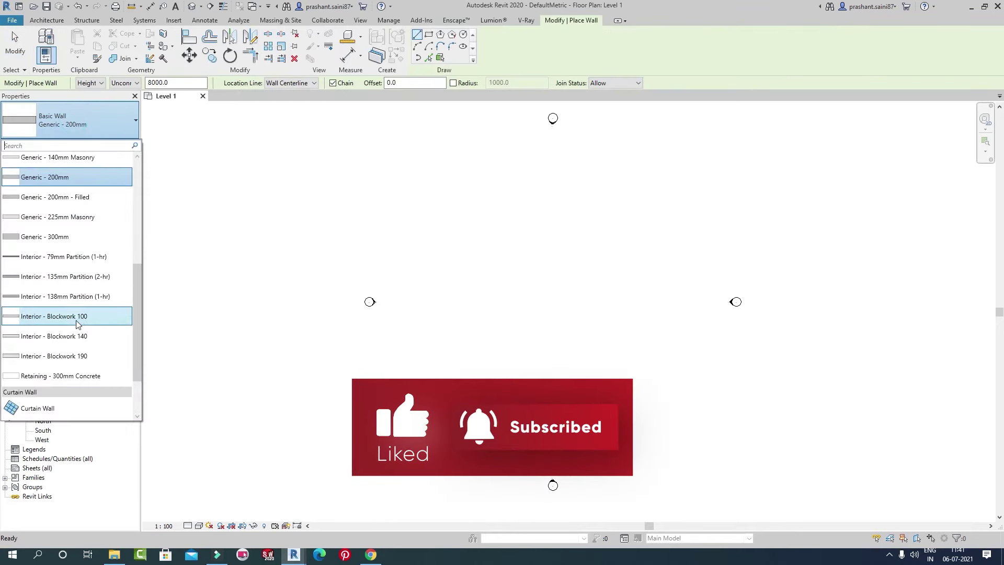
scroll(81, 330, up, 3)
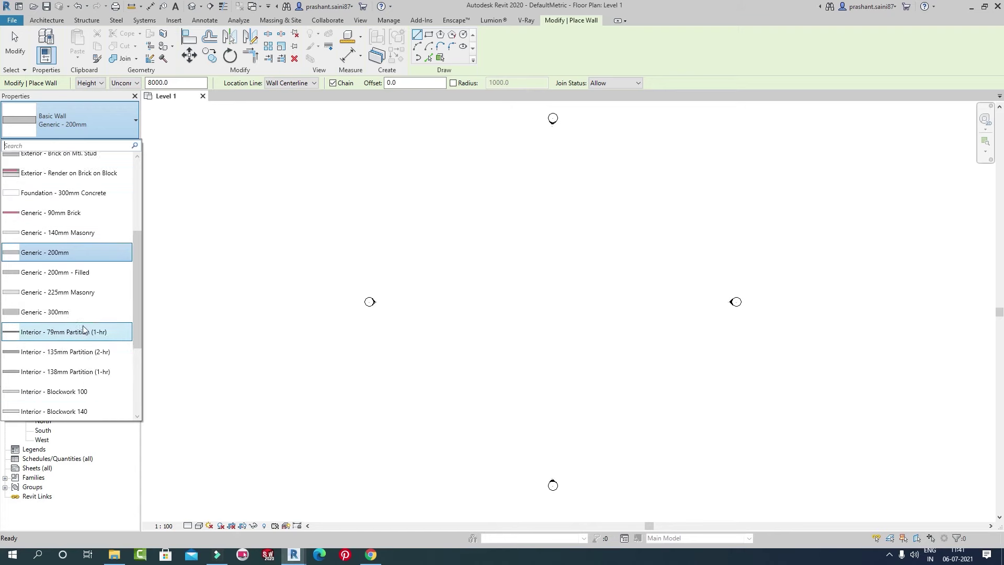
scroll(71, 282, down, 5)
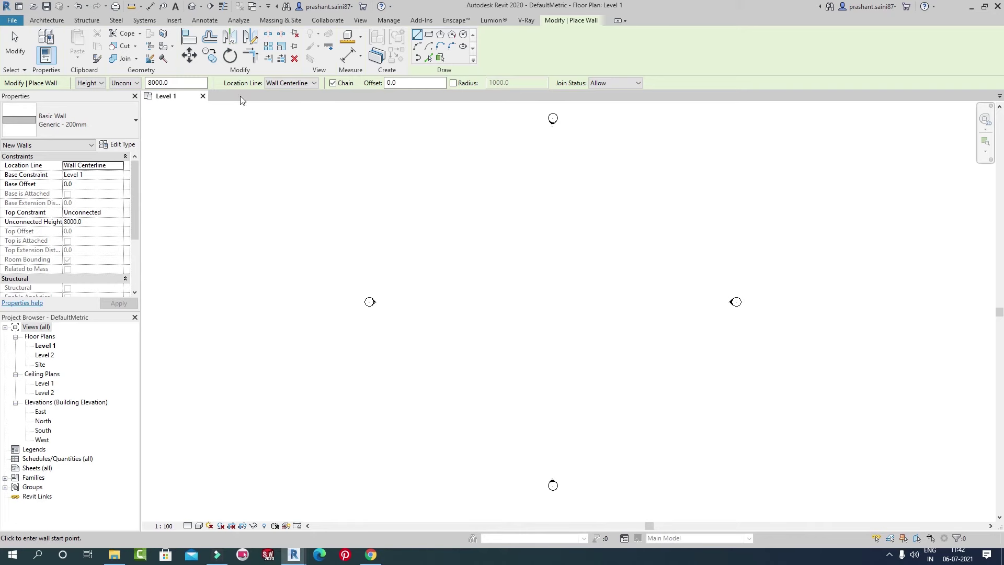
click(20, 44)
View the Load Family library folders from the Component command, closing the dialog and leaving component placement
click(112, 38)
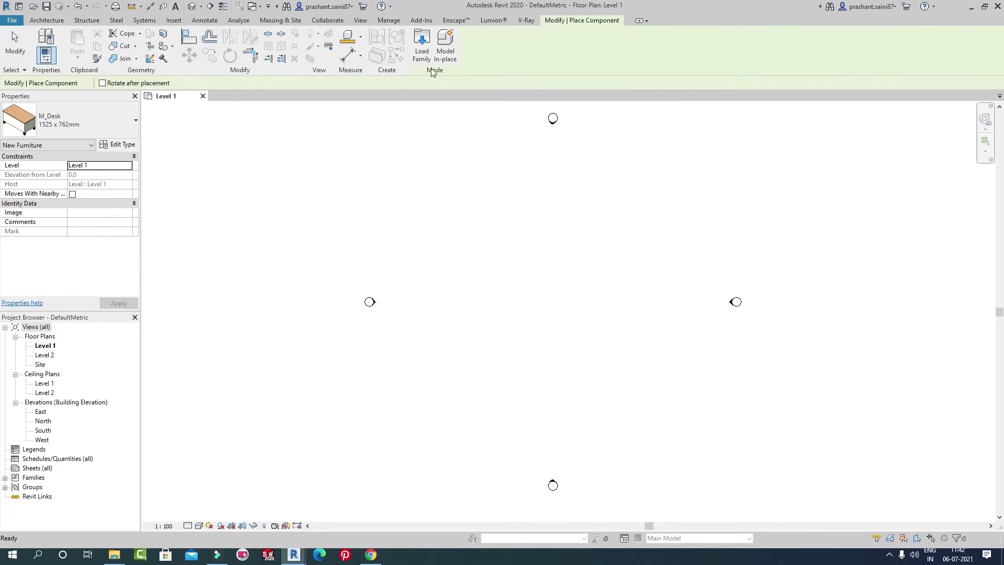
click(411, 39)
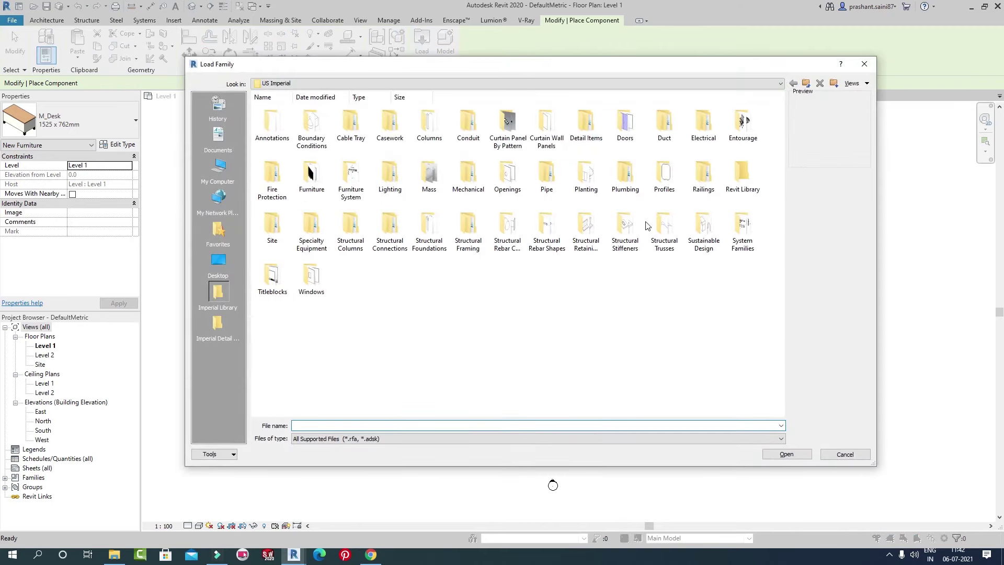
click(863, 65)
key(Escape)
key(Escape)
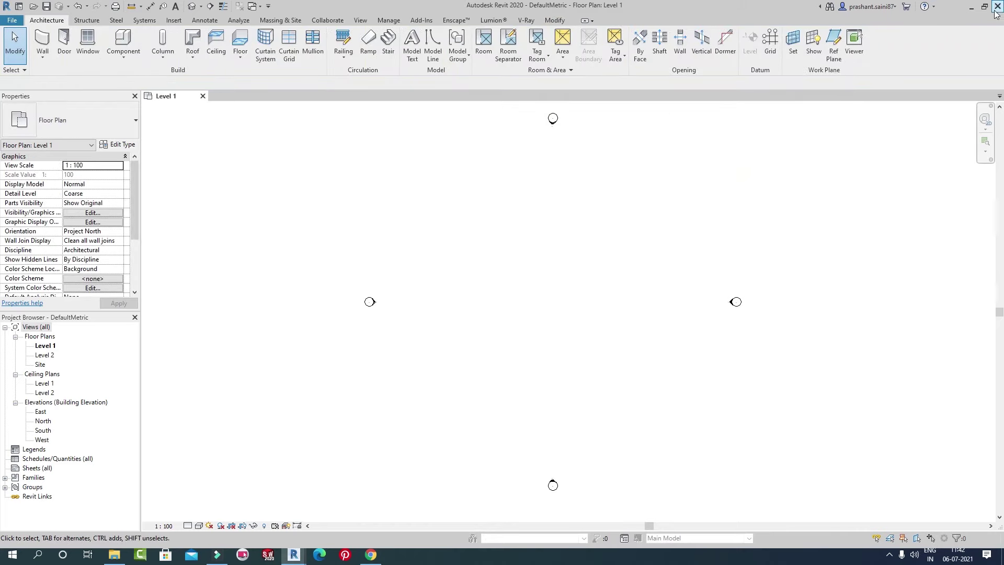
Minimize the DefaultMetric project, look through the family templates in the English_I folder, and return to free component
click(972, 8)
click(654, 232)
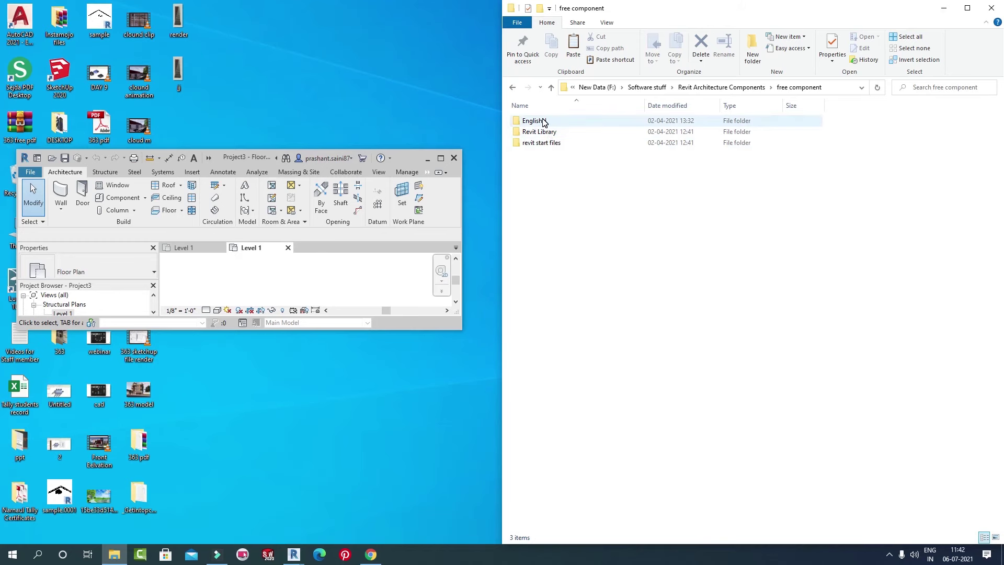
double_click(544, 121)
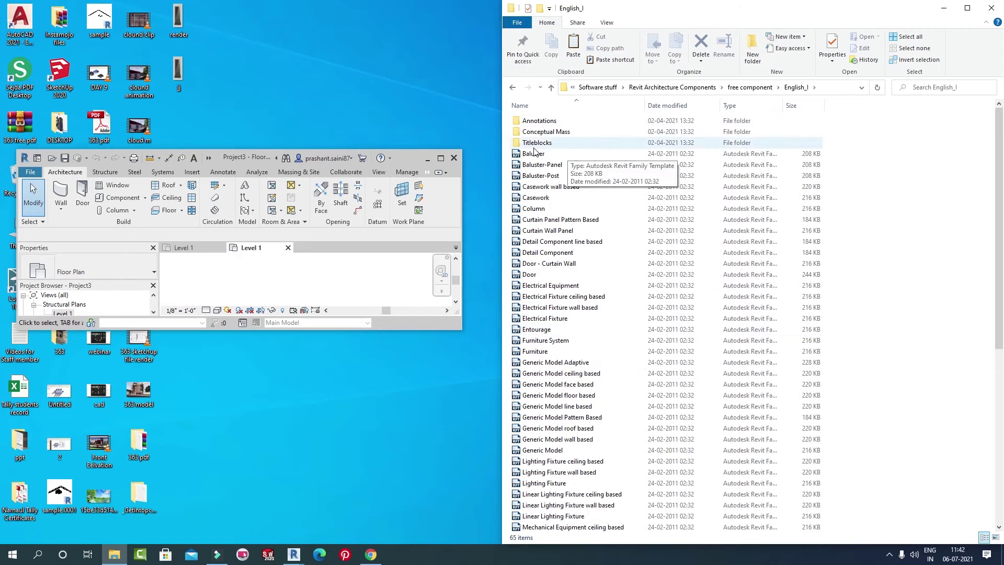
scroll(559, 362, down, 8)
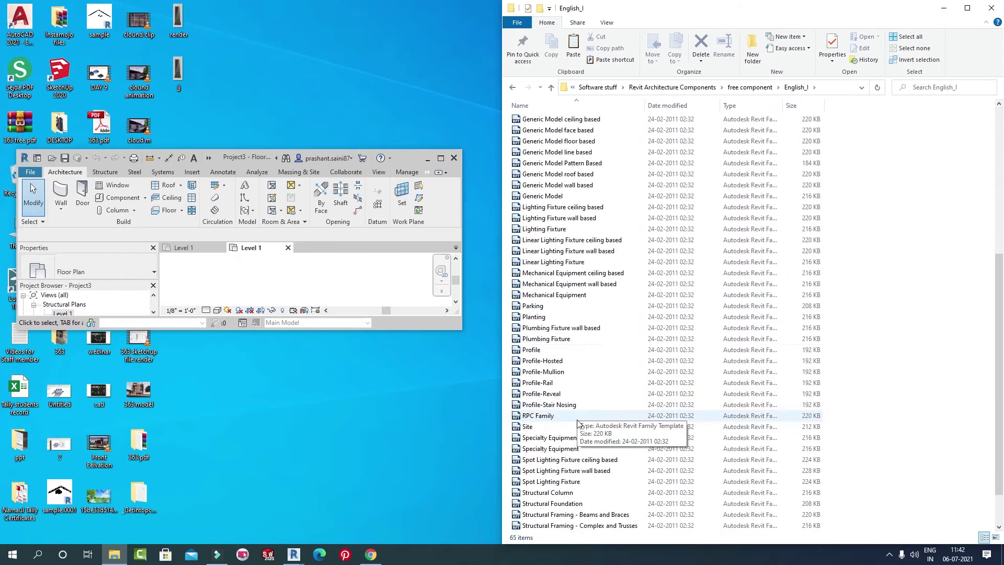
scroll(575, 304, up, 8)
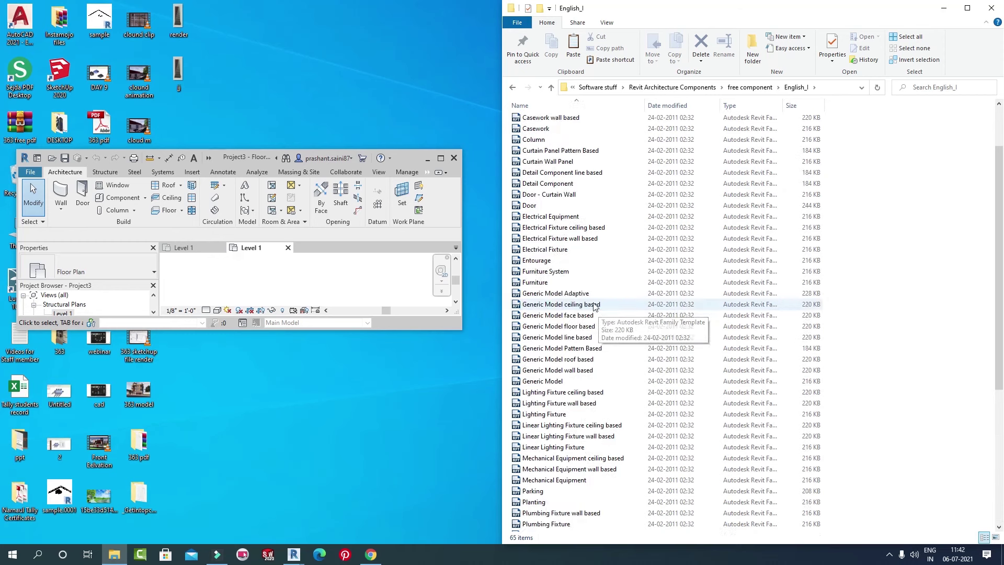
click(552, 87)
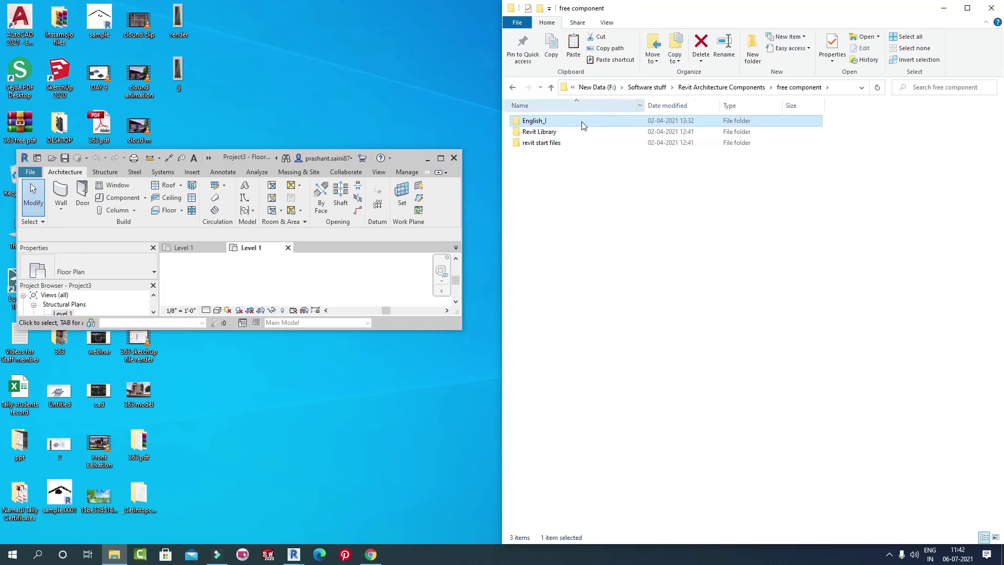
Browse the family library folders from US Imperial up through Libraries to RVT 2020 using the Open Family dialog, and close it
click(440, 159)
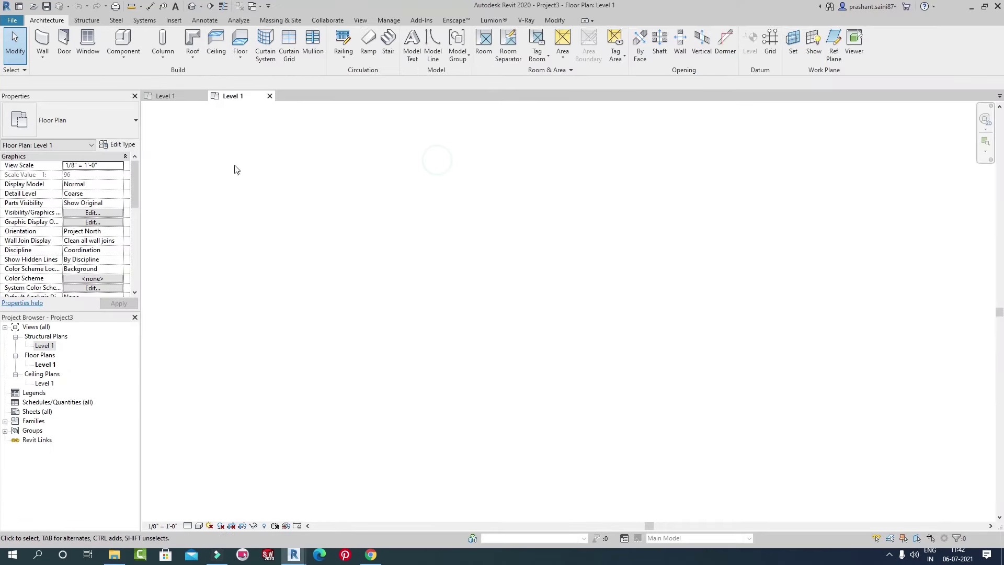
click(9, 21)
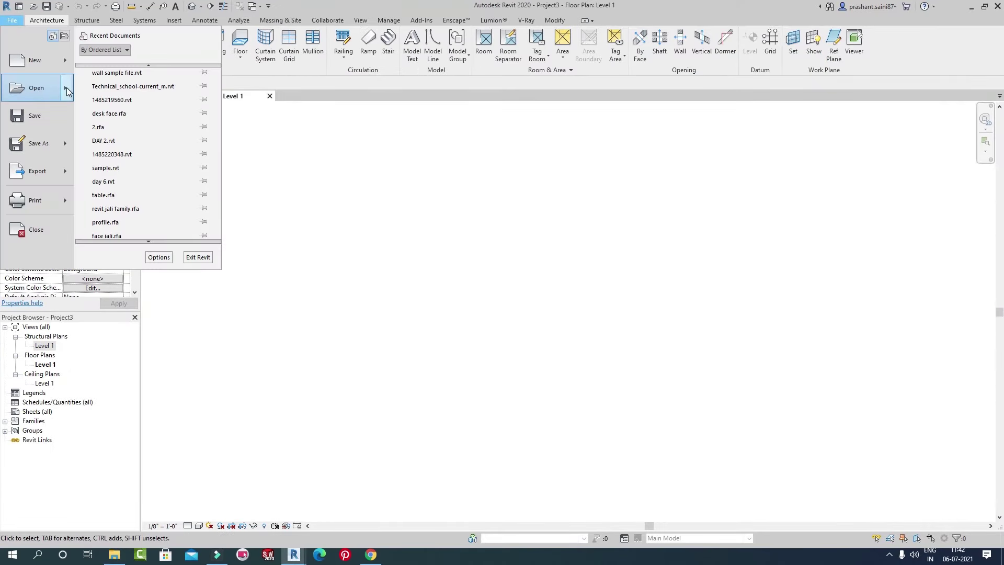
mouse_move(67, 91)
click(157, 86)
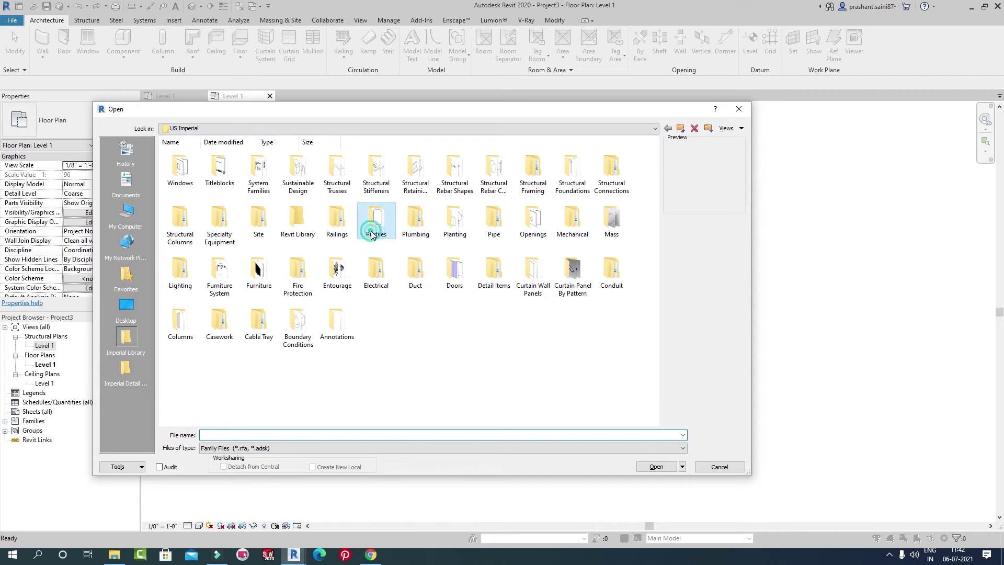
click(338, 273)
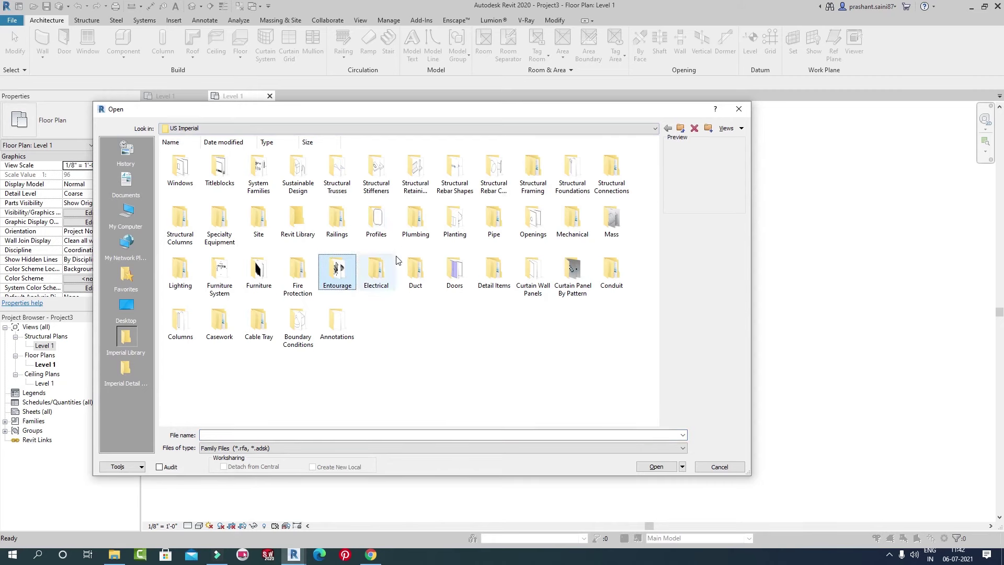
click(680, 128)
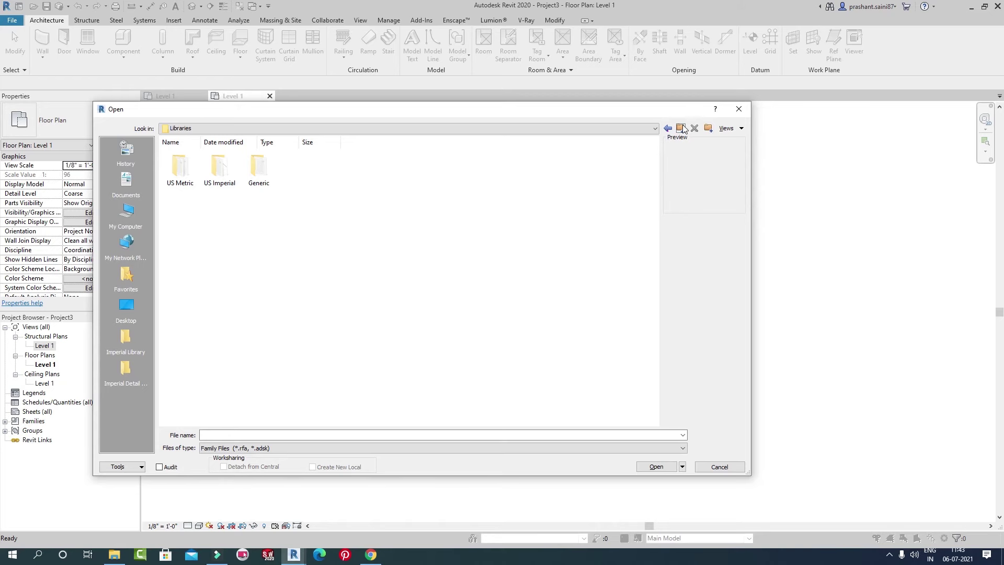
click(682, 128)
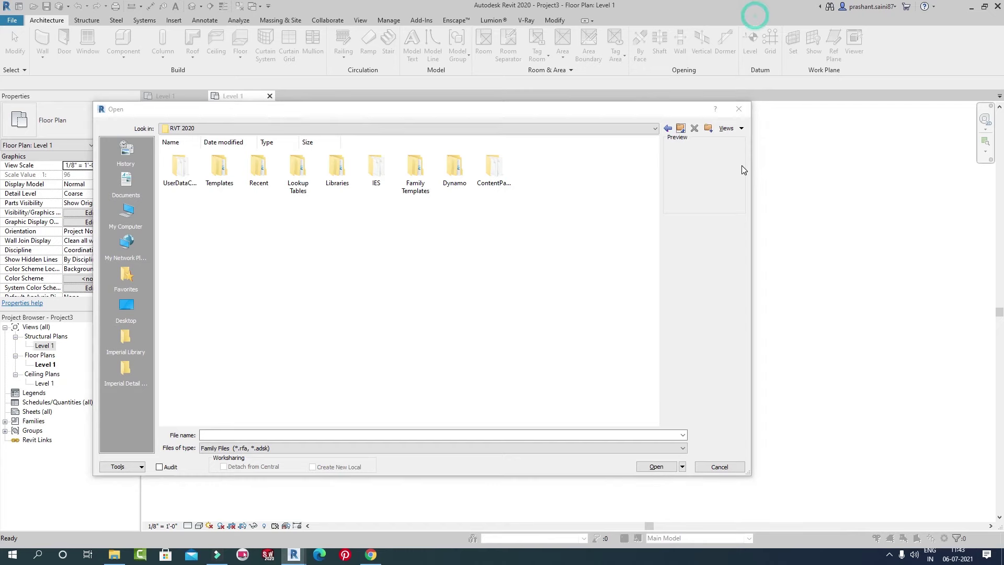
click(739, 109)
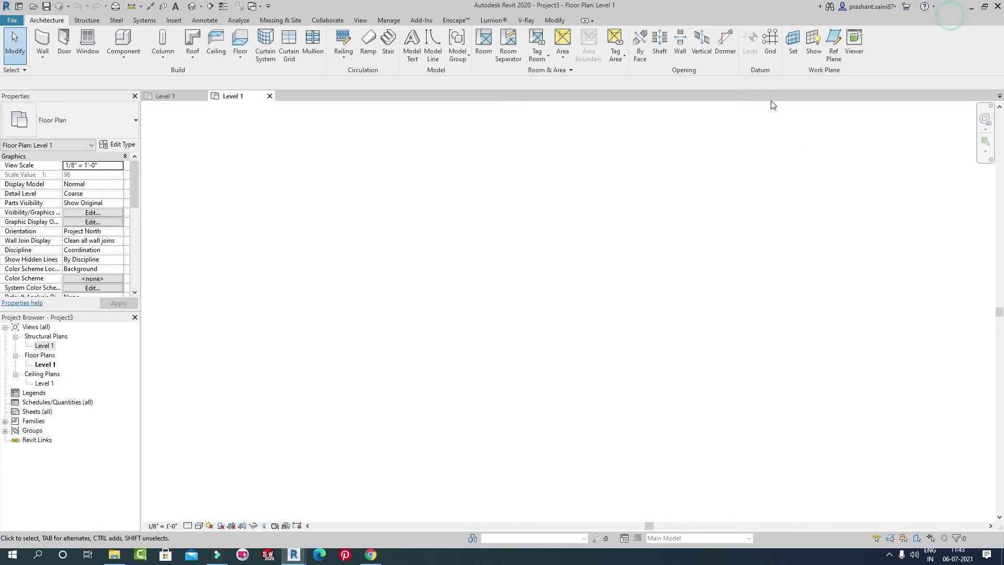
Reduce the Project3 window to reach the file window and copy the Furniture family template from the English_I folder
click(984, 6)
drag(680, 11, 328, 186)
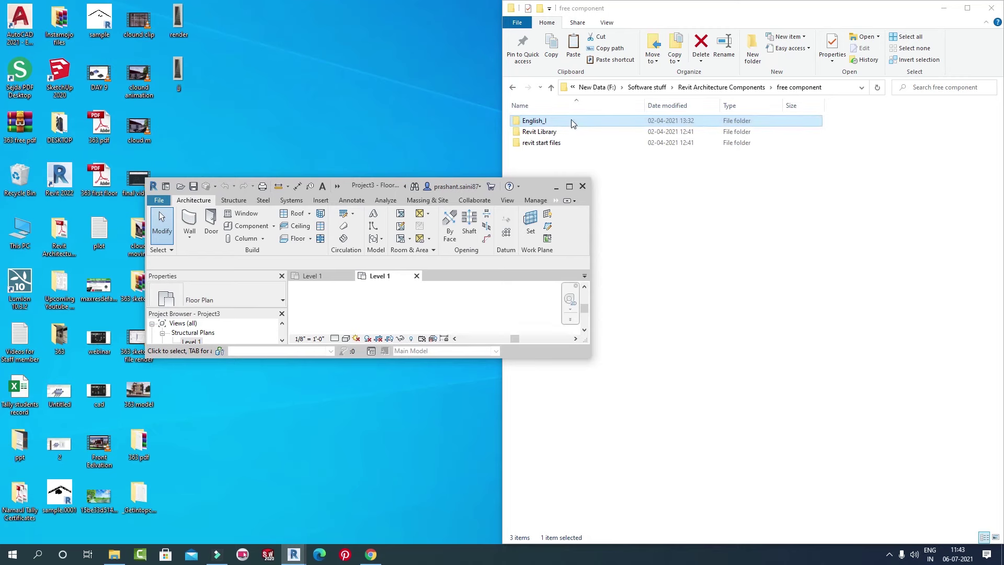
double_click(534, 121)
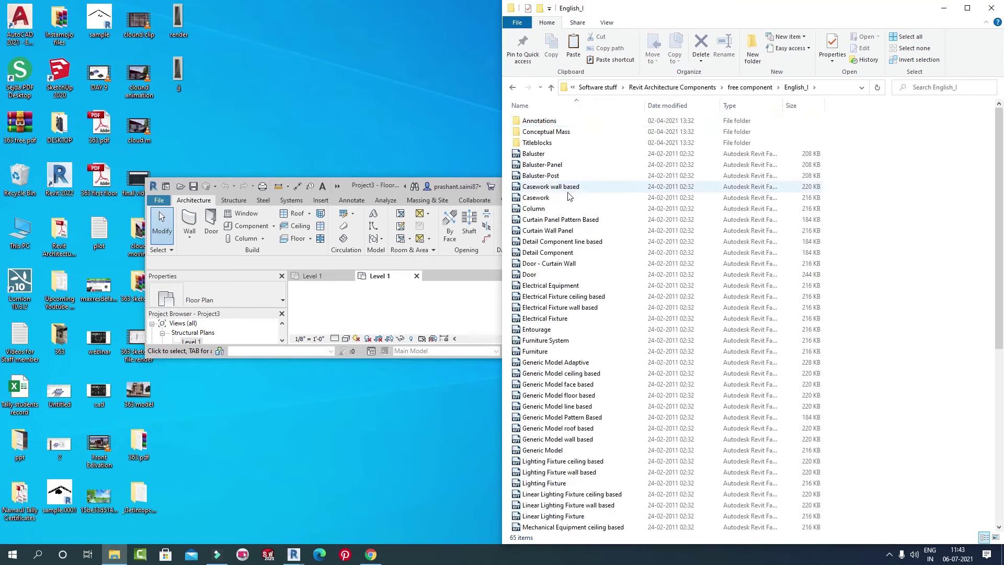
right_click(553, 353)
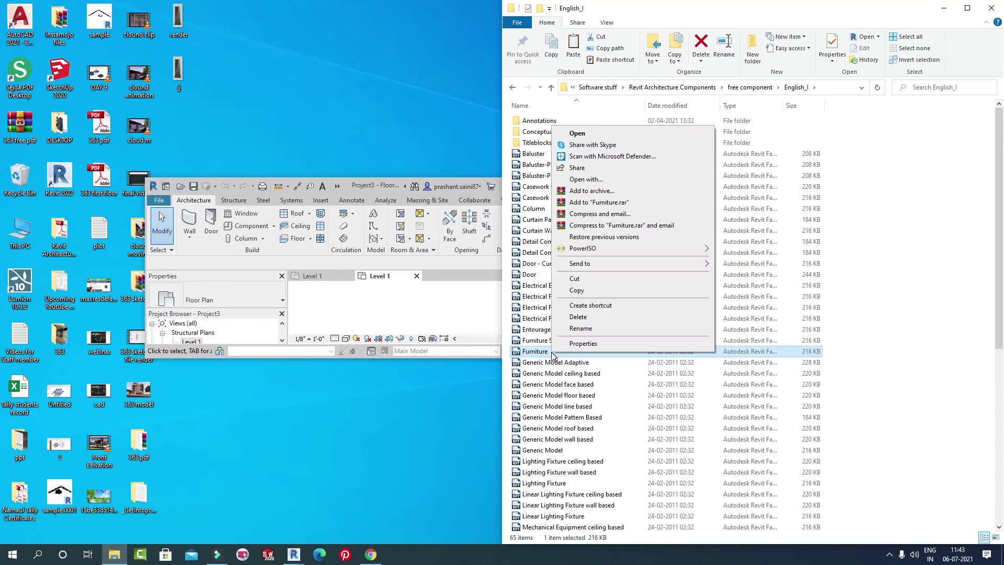
click(585, 291)
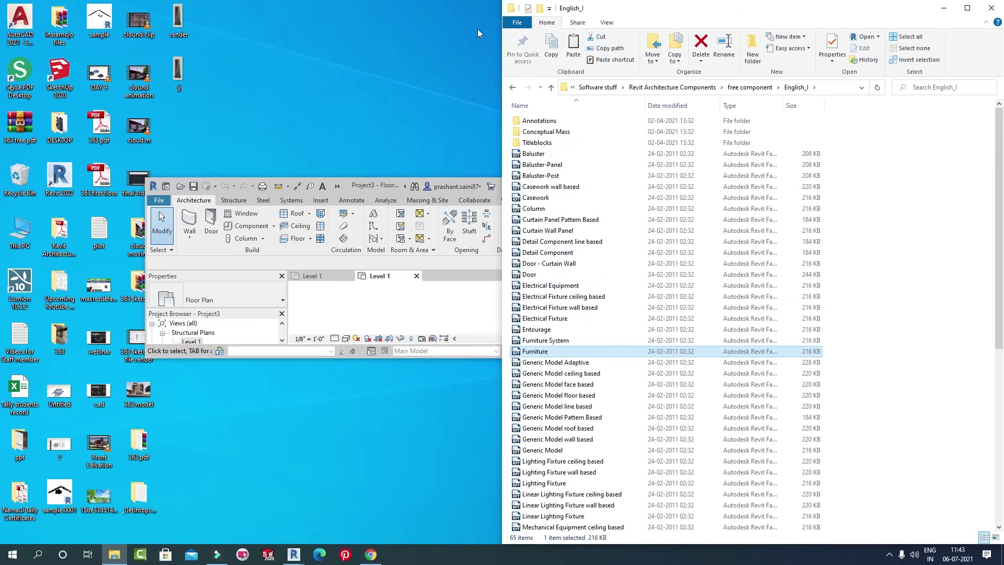
Return to the free component folder and copy the entire English_I folder
click(552, 87)
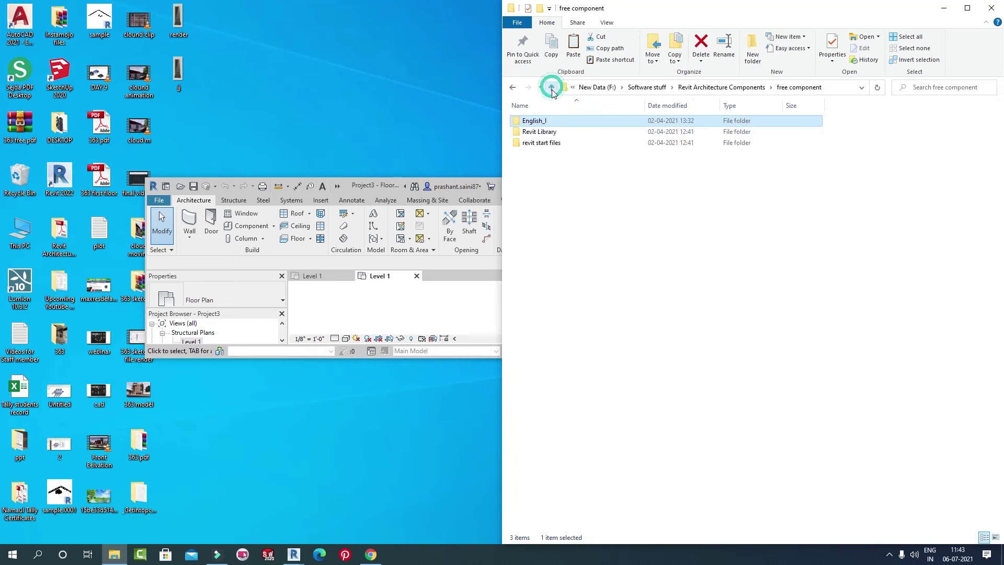
right_click(544, 125)
click(577, 365)
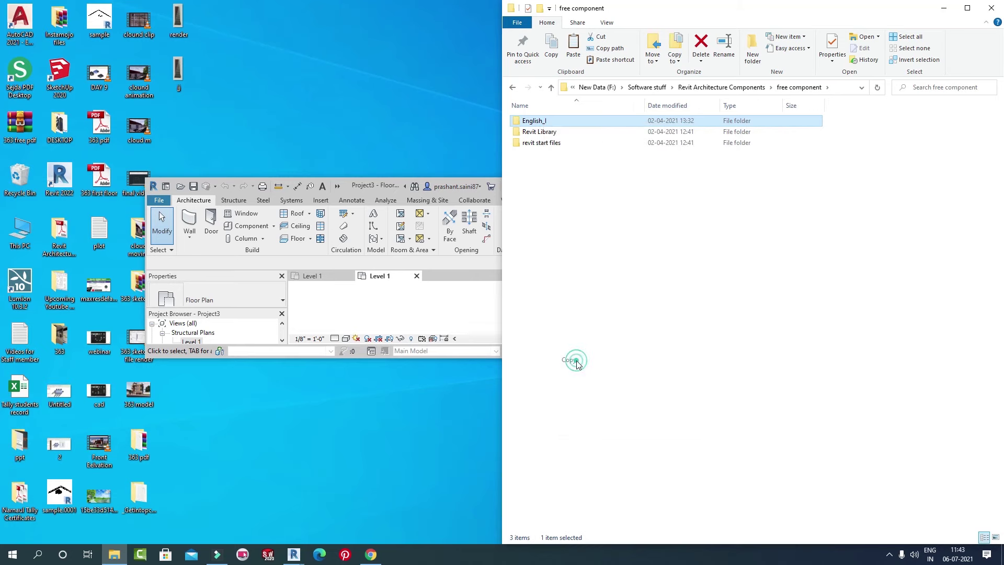
Maximize the Project3 window, start a new family, and paste the copied English_I folder into the template selection folder
click(388, 296)
click(572, 187)
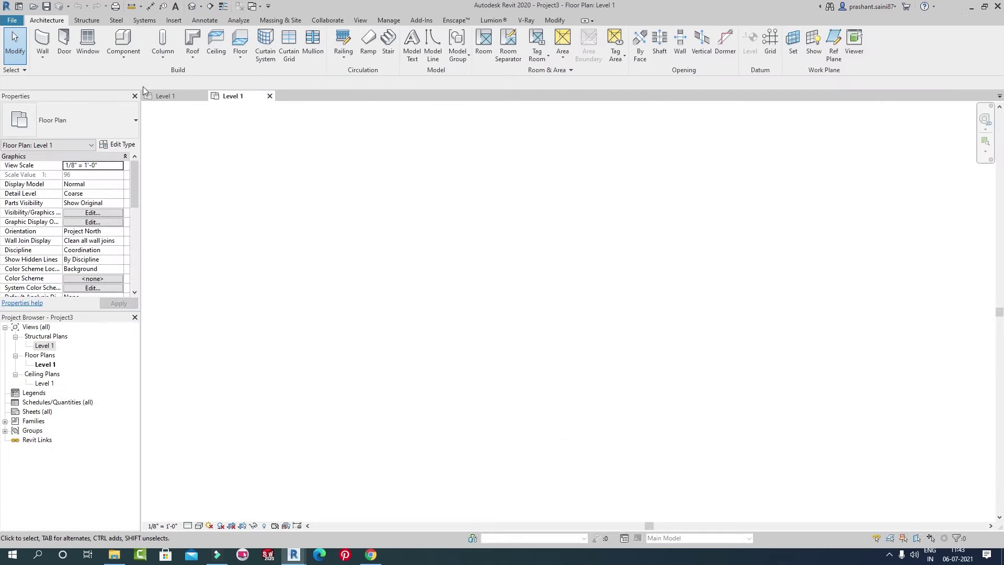
click(12, 20)
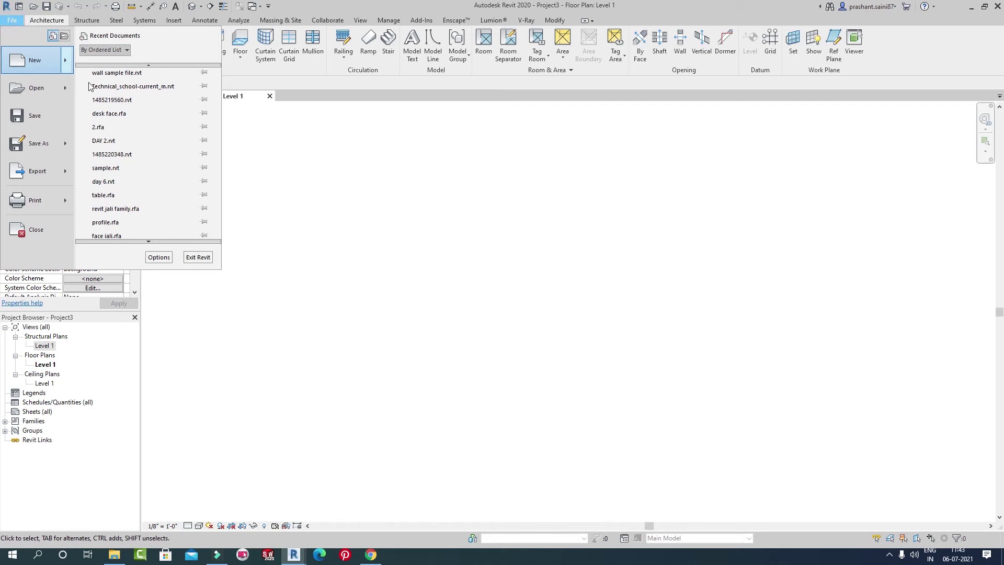
click(66, 60)
click(123, 97)
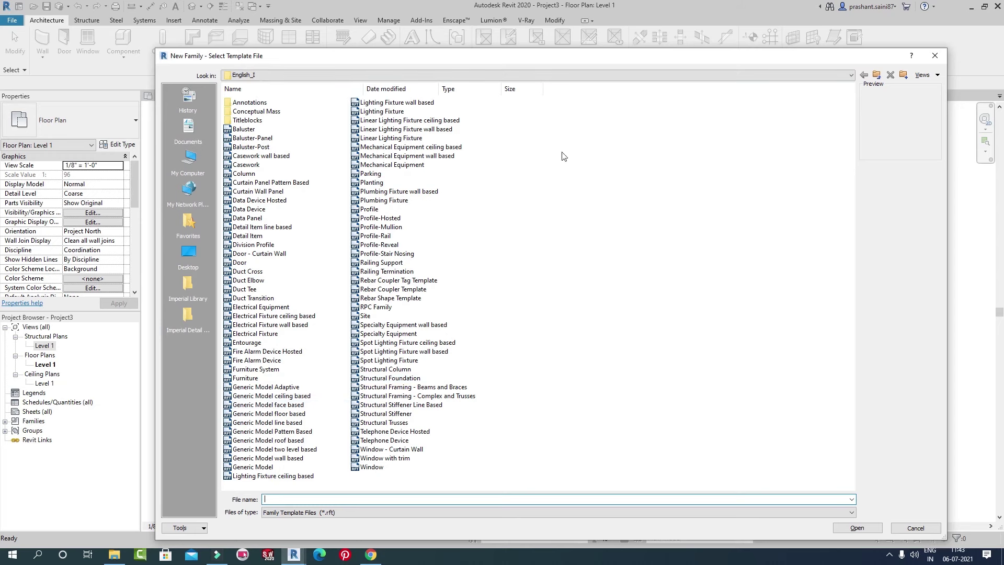
right_click(529, 198)
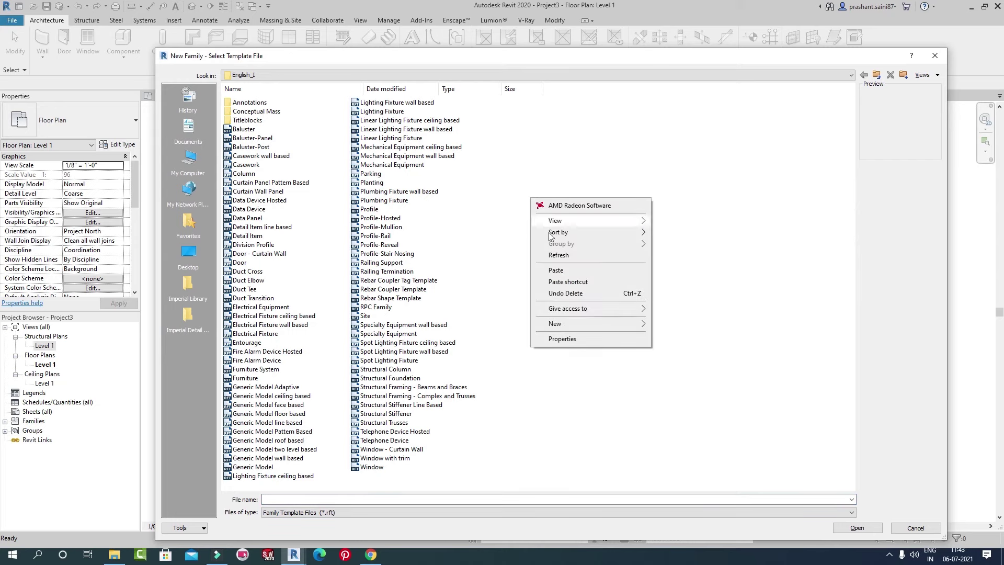
click(555, 271)
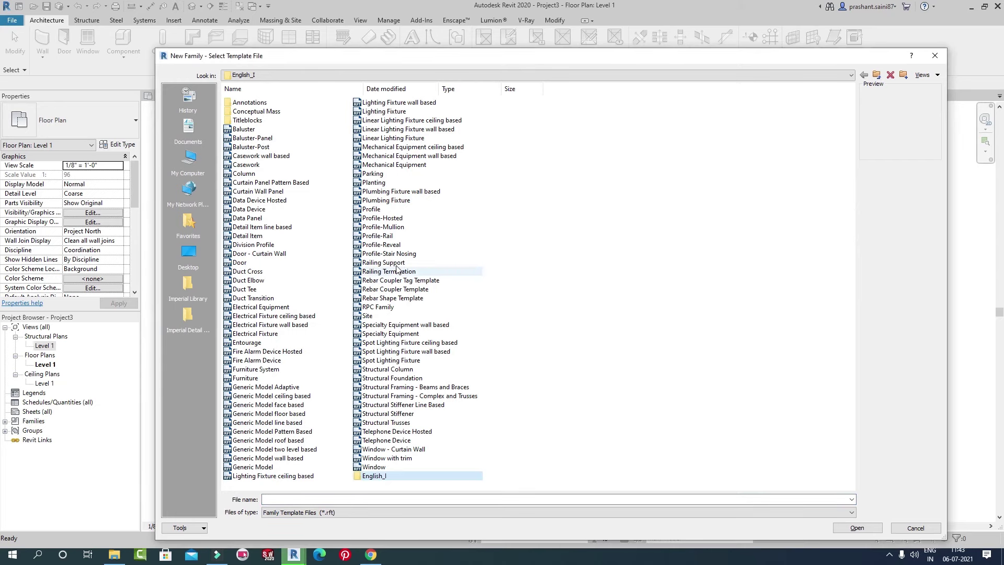
Look through the family templates in English_I and create a new family from Furniture.rft
double_click(393, 477)
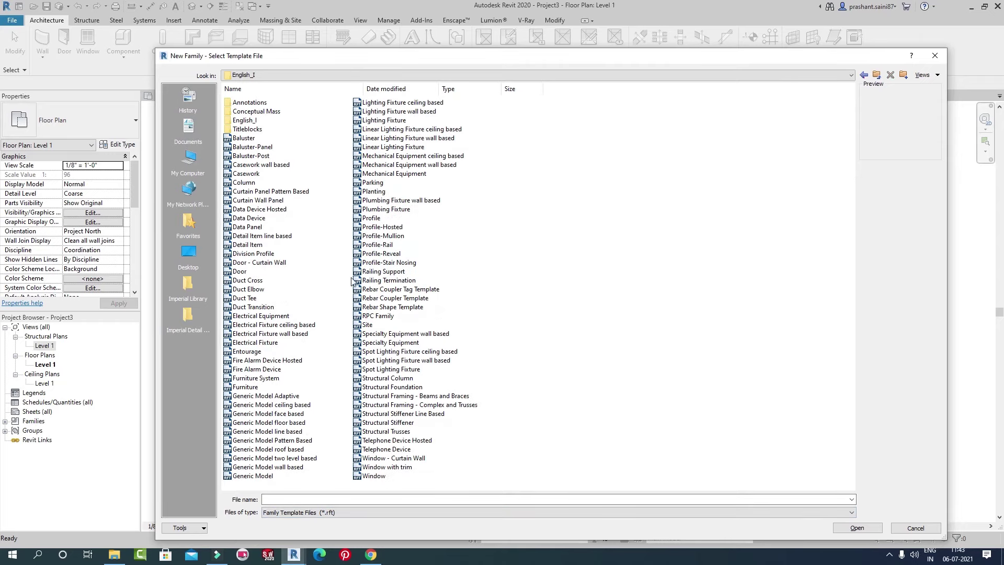
click(382, 228)
click(267, 361)
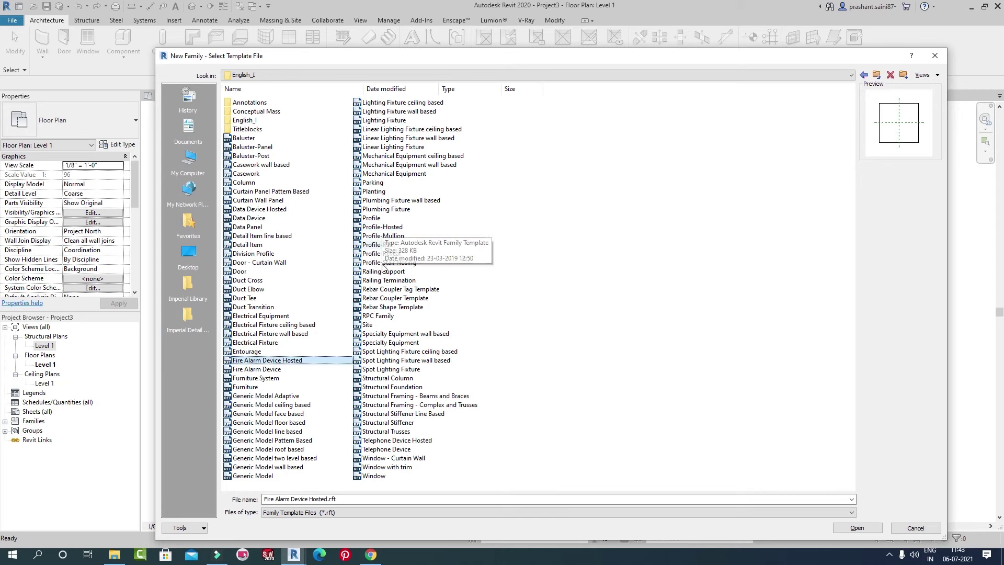
click(256, 369)
click(247, 387)
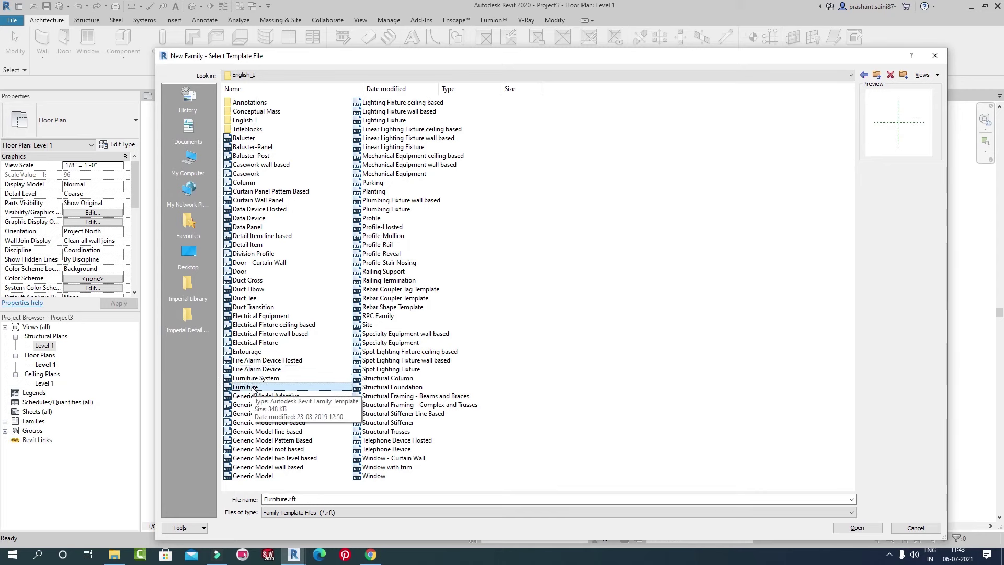
click(858, 528)
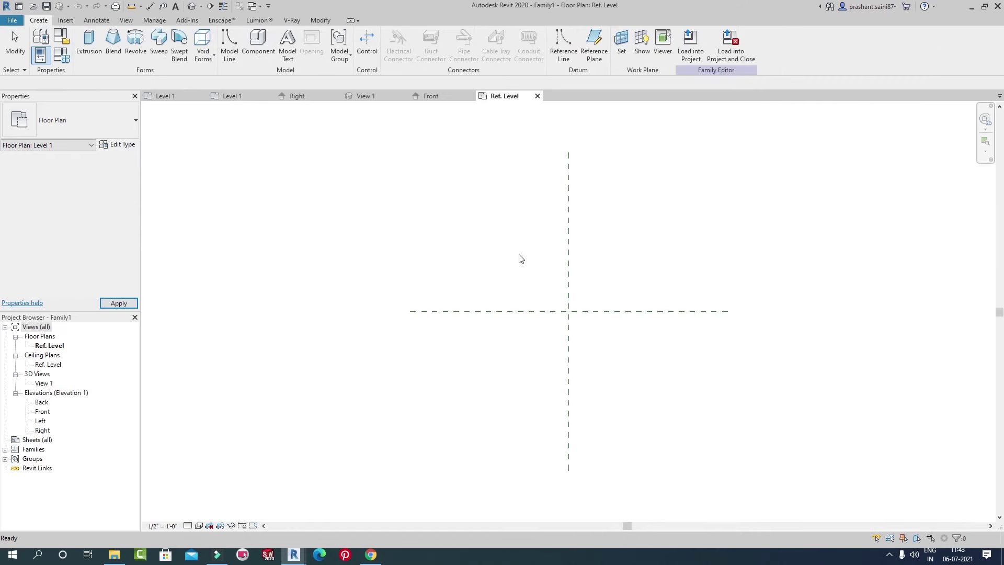
Load the new furniture family into Project3 only and minimize the project window
click(691, 52)
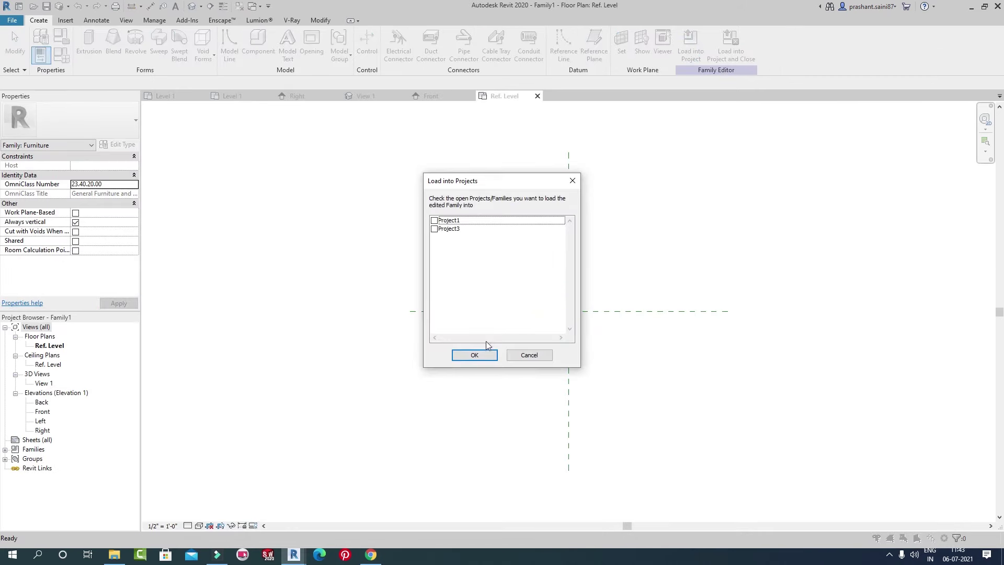
click(474, 354)
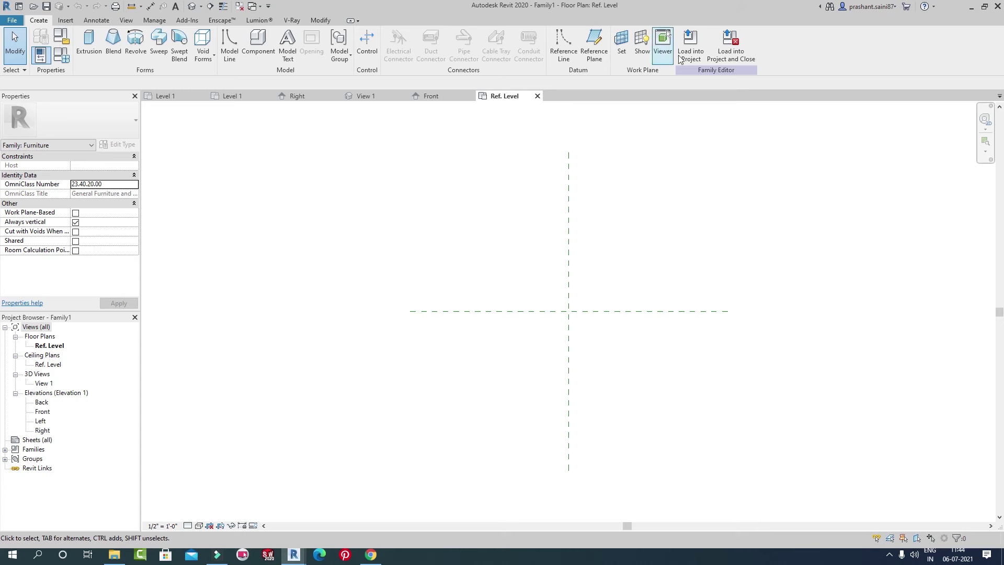
click(698, 42)
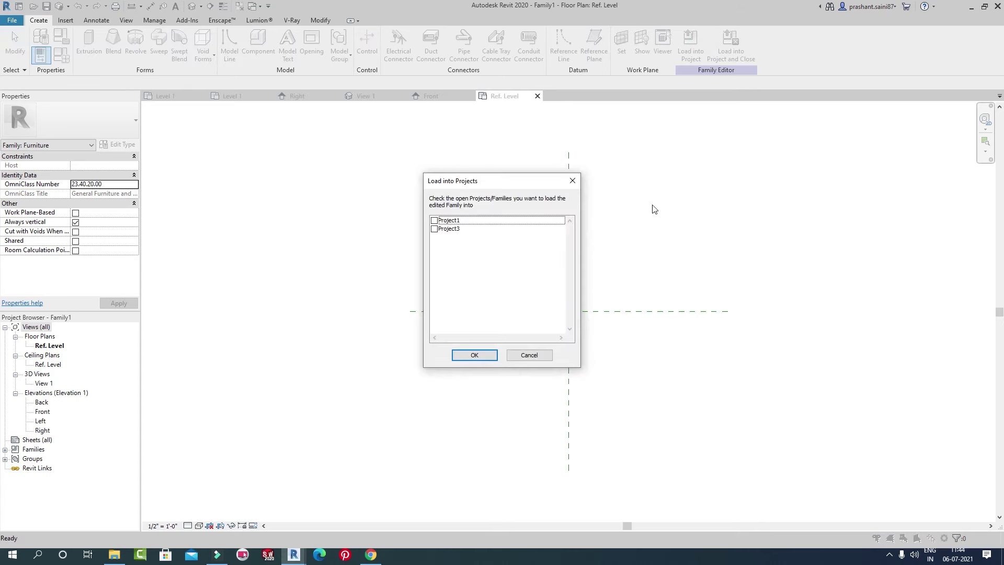
click(434, 229)
click(488, 359)
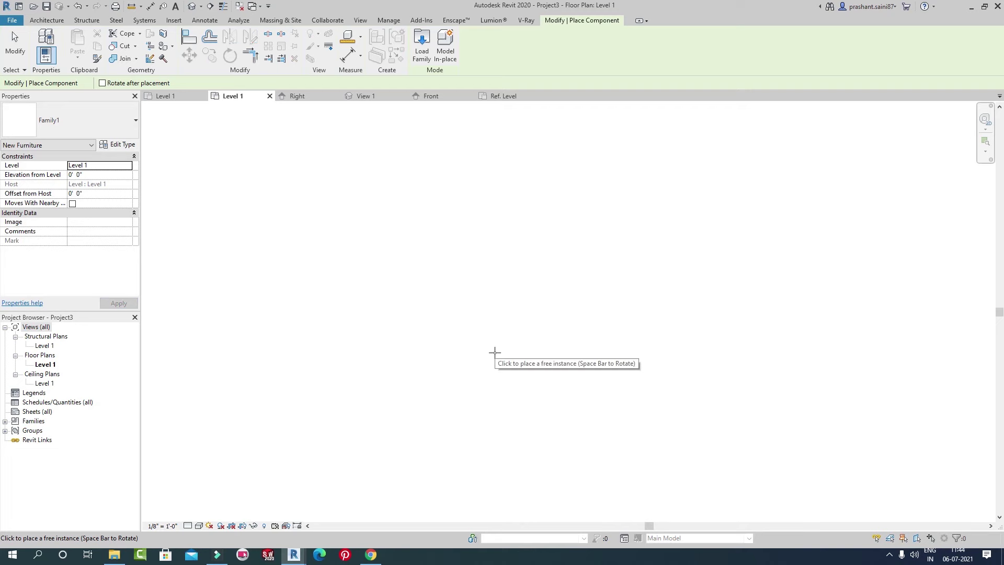
click(972, 8)
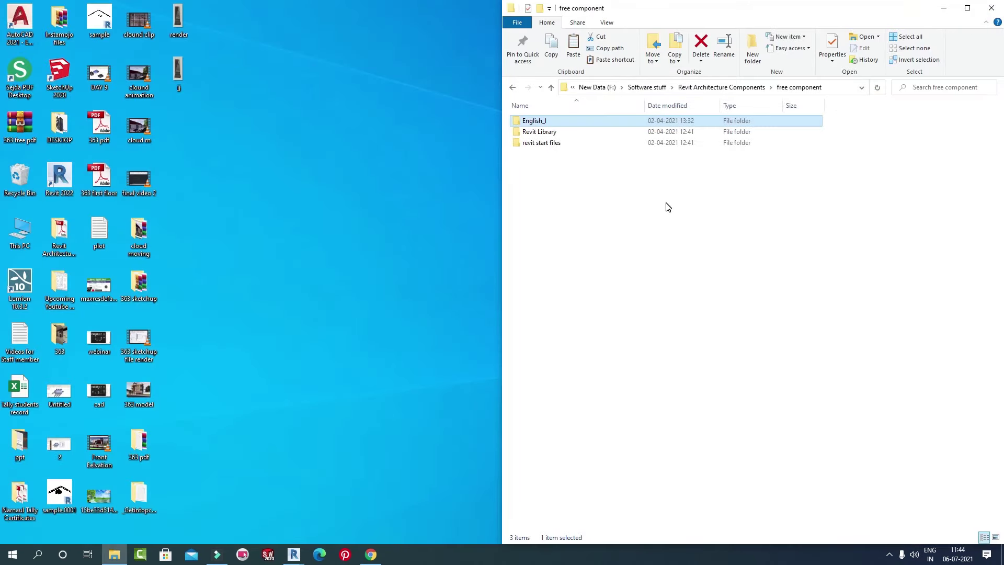